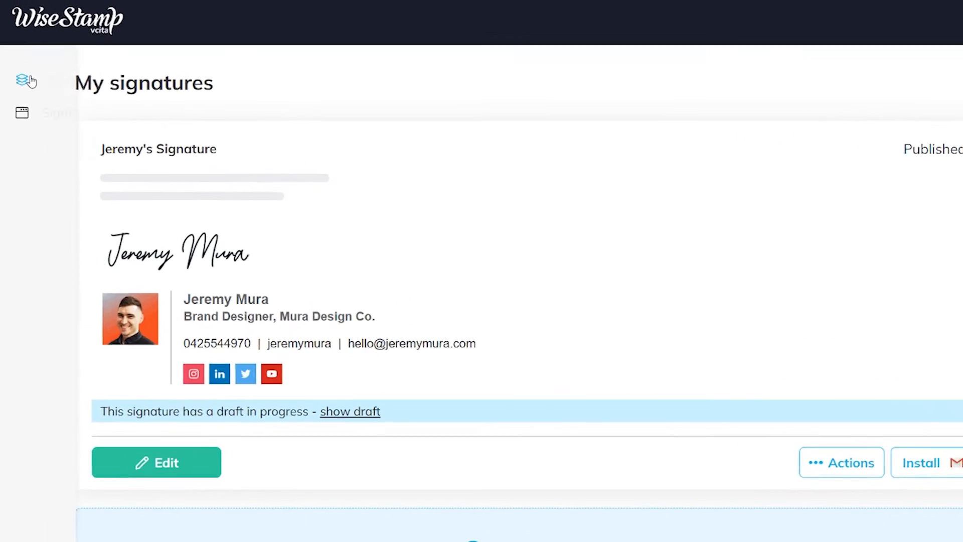
- Create a new personal signature titled 'My Signature FOR 2023'
mouse_move(23, 61)
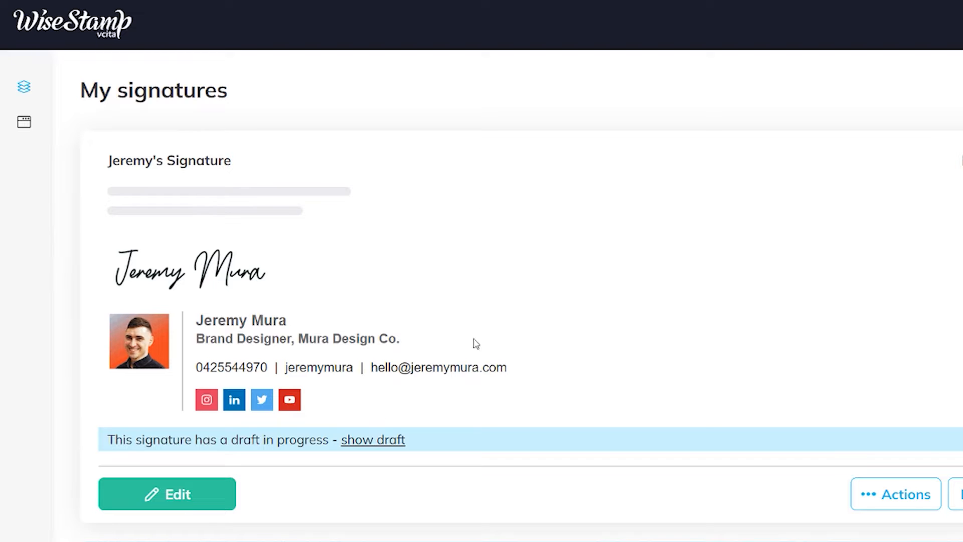
scroll(529, 490, down, 3)
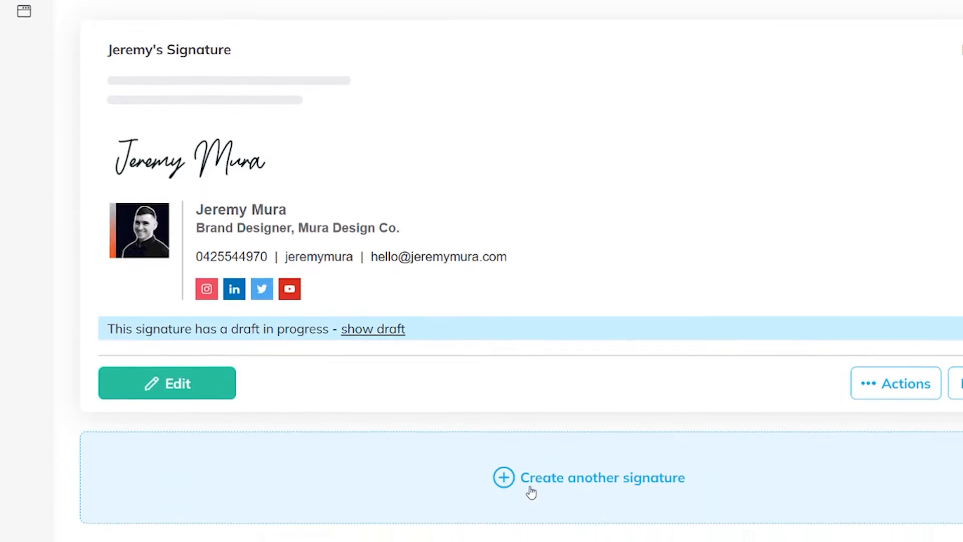
click(579, 445)
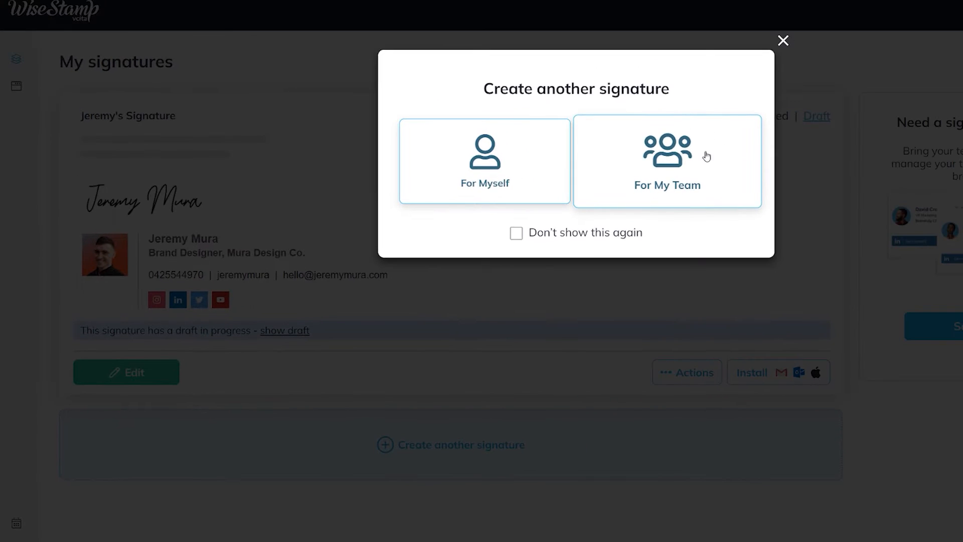
click(493, 174)
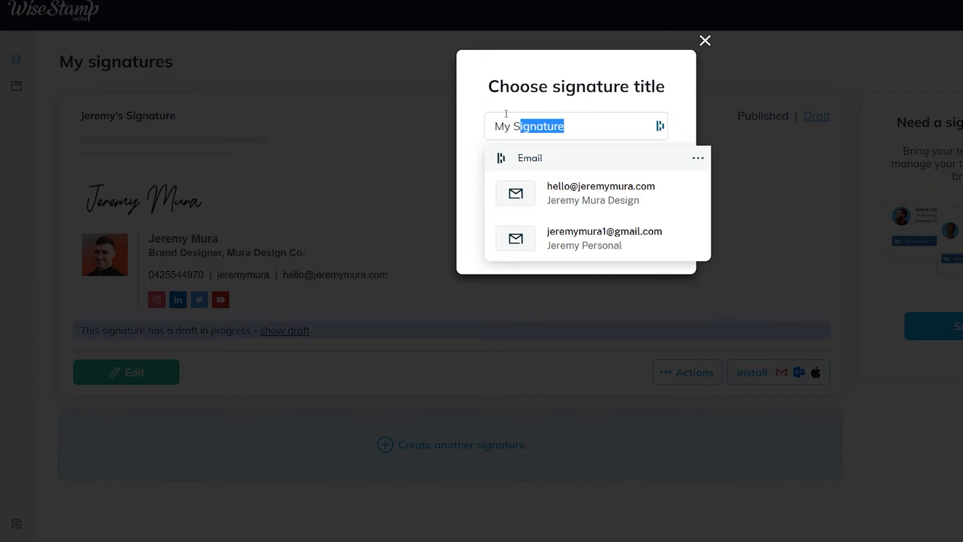
click(565, 133)
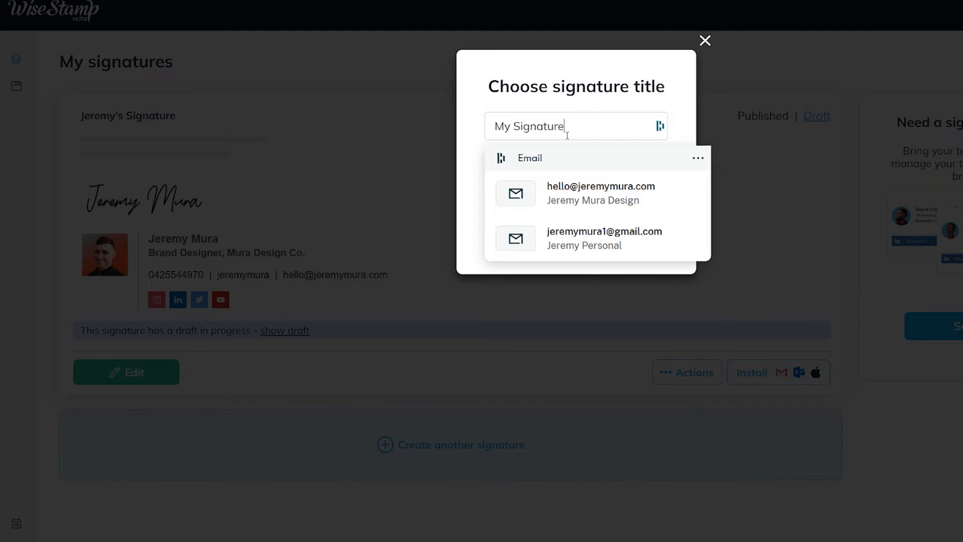
text(FOR 2023)
click(595, 207)
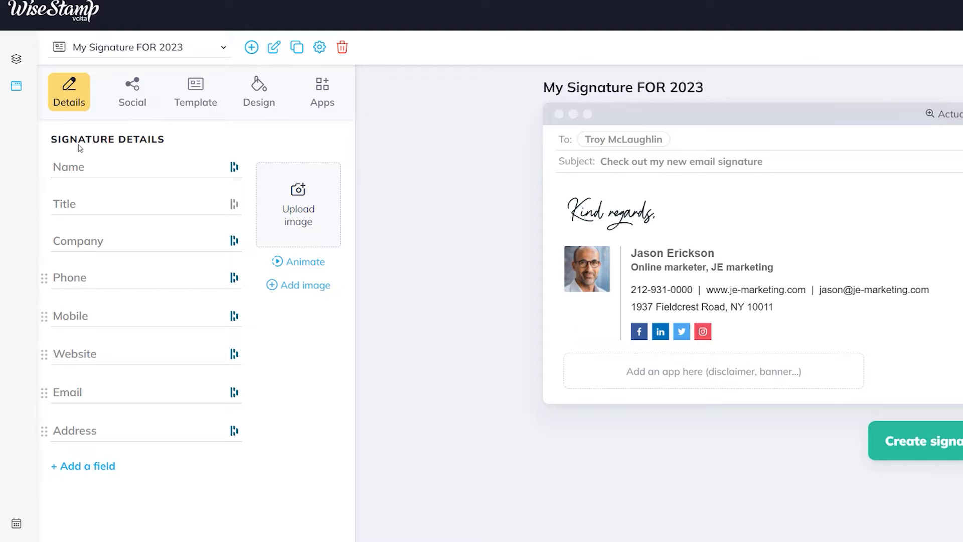
- Fill in the name, Brand Designer title, company, mobile number, website and email details
click(78, 171)
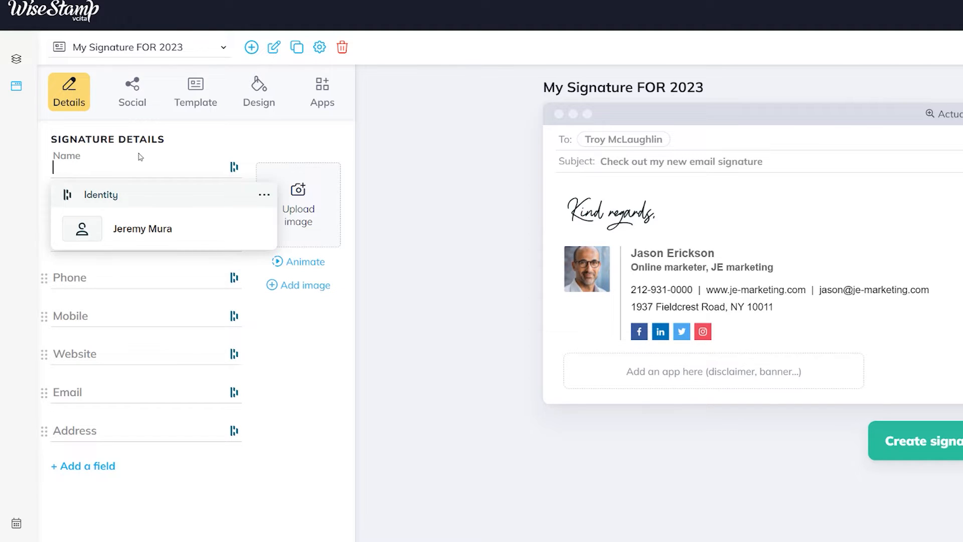
text(J)
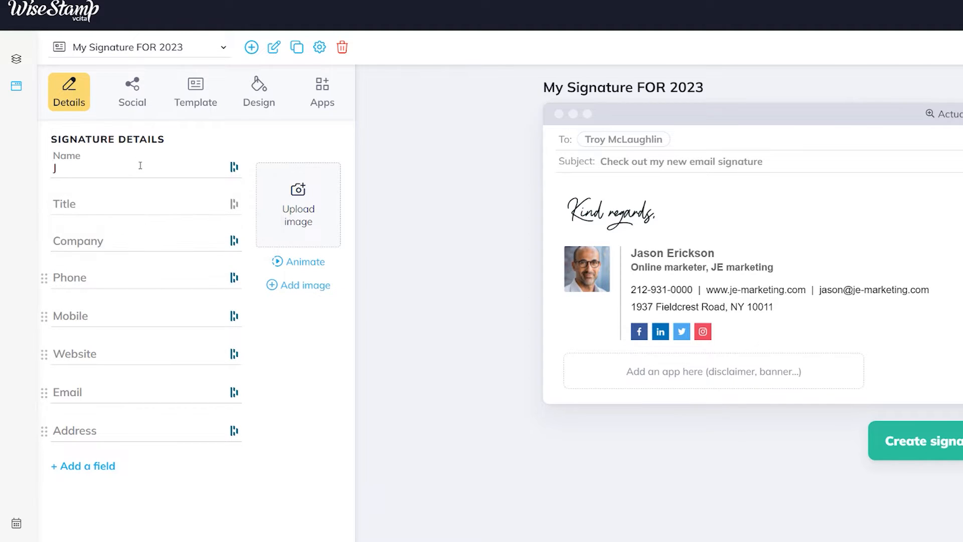
text(Brand Designer)
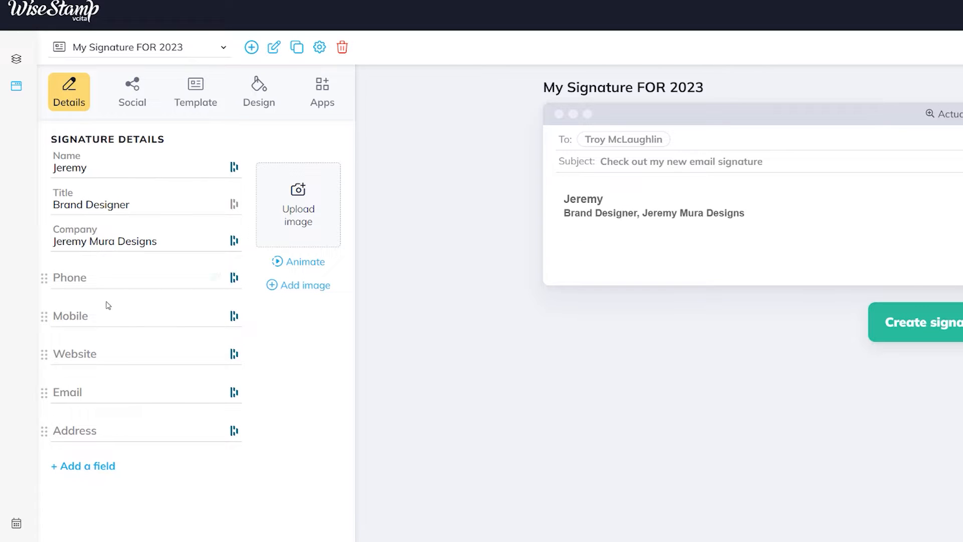
click(98, 312)
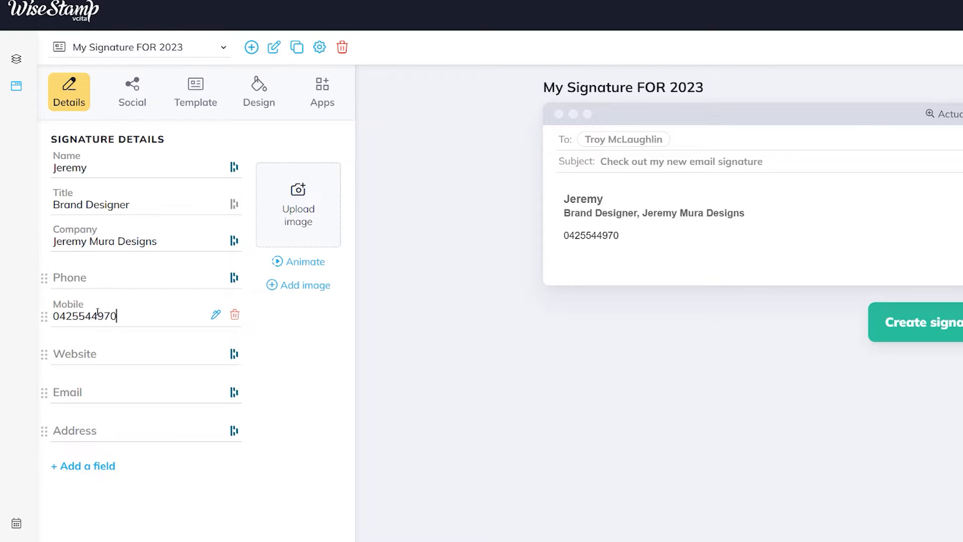
click(95, 350)
text(jeremymura.com)
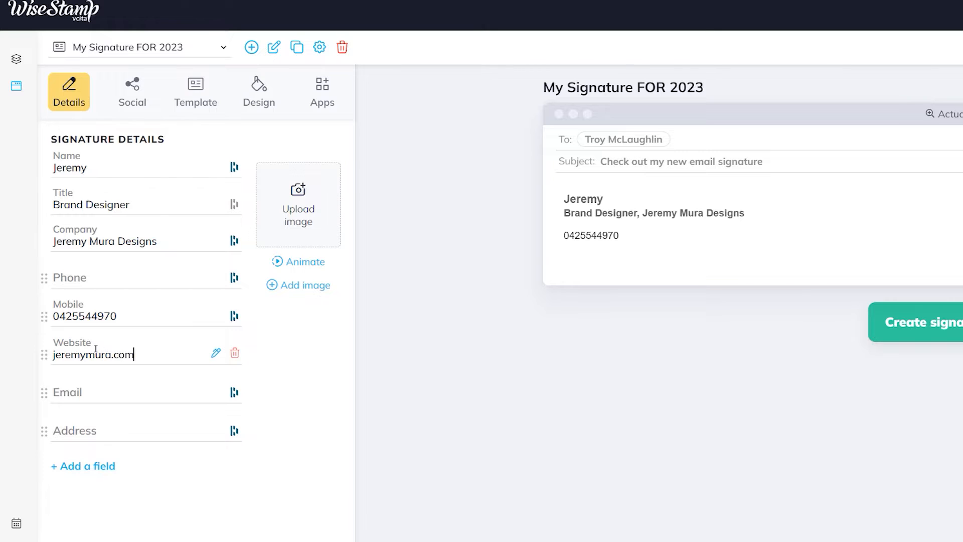
click(129, 392)
click(76, 445)
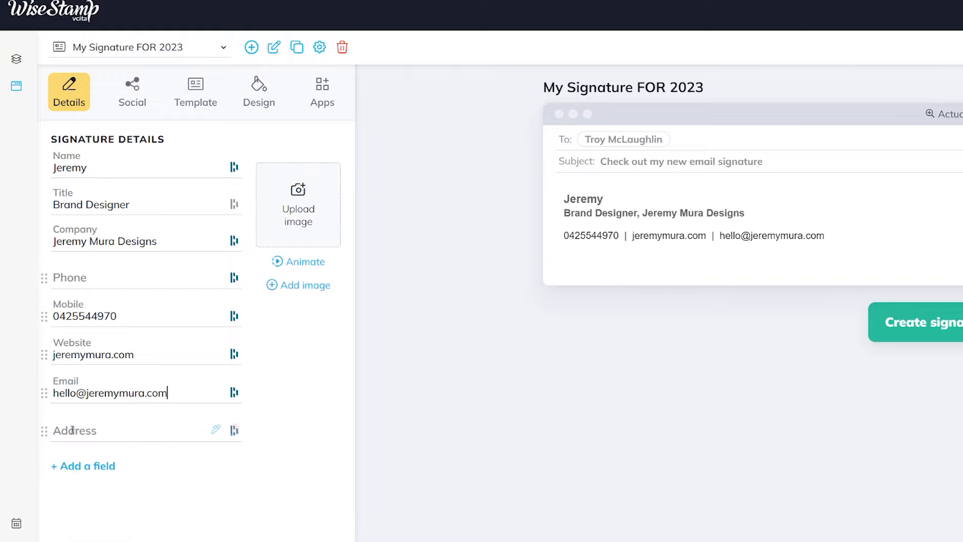
- Cancel adding an extra field, then move Website and Email above the phone field
click(89, 467)
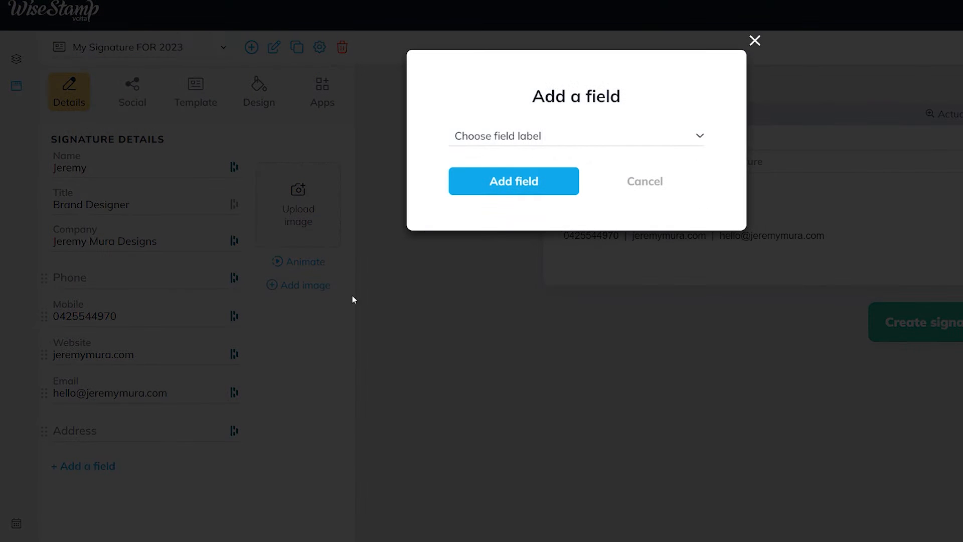
click(550, 134)
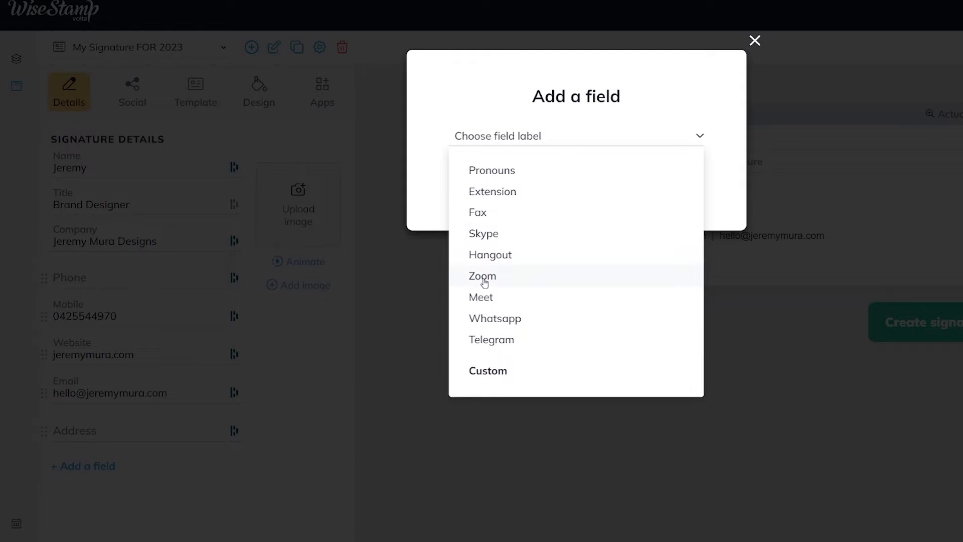
click(734, 50)
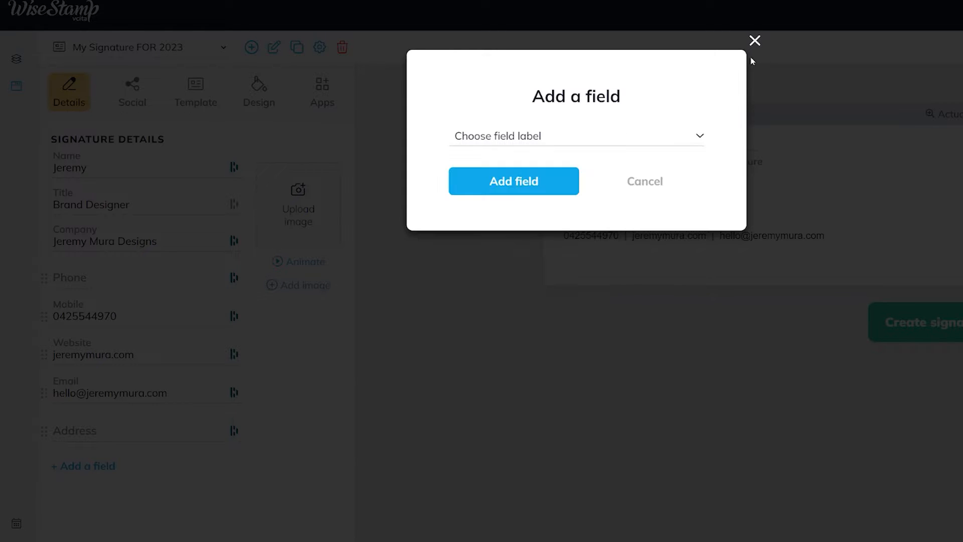
click(646, 183)
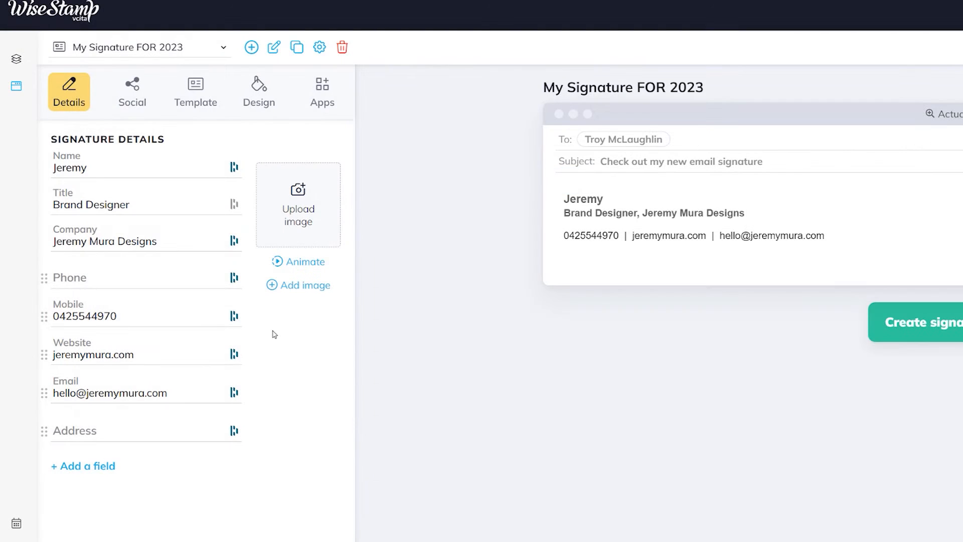
drag(46, 357, 60, 307)
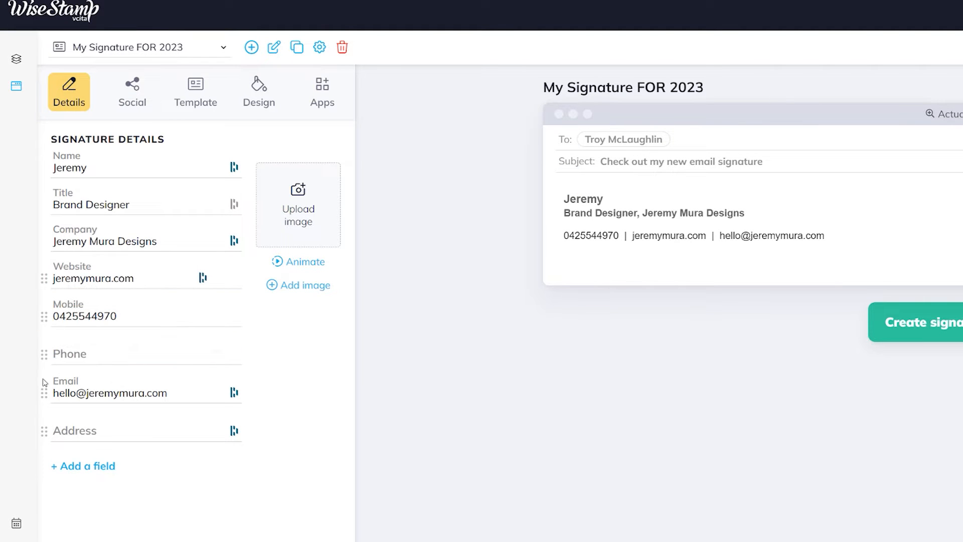
drag(44, 391, 63, 333)
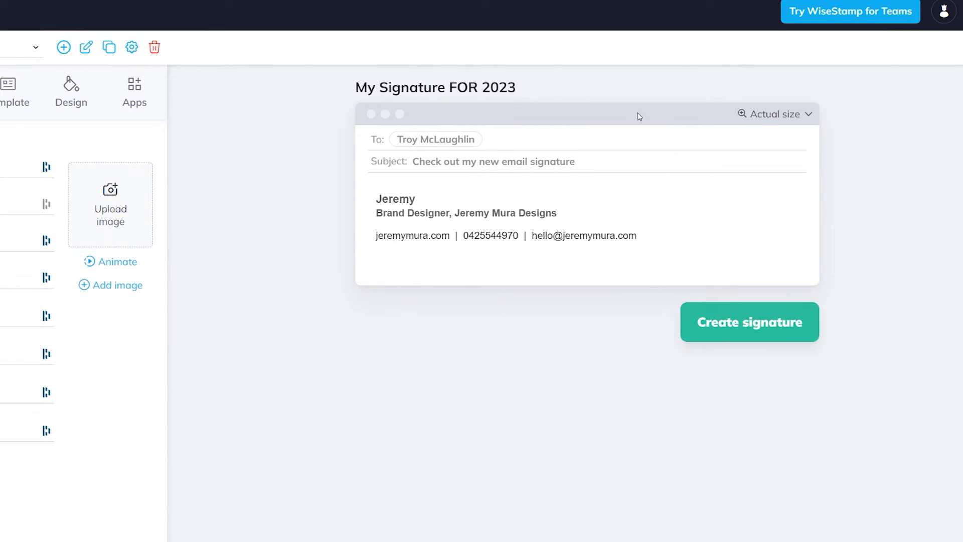
- Check Scale to fit versus Actual size preview, then add a cropped headshot photo
click(774, 114)
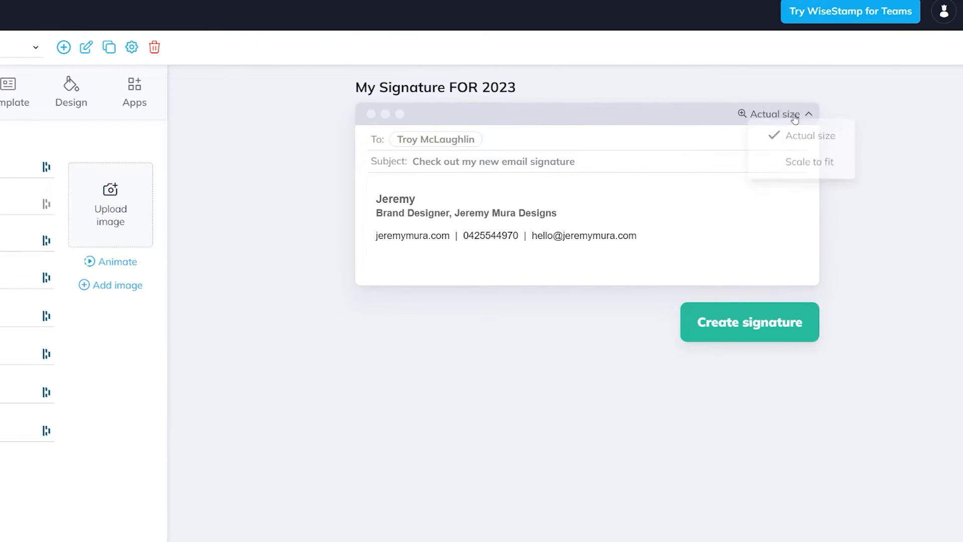
click(798, 163)
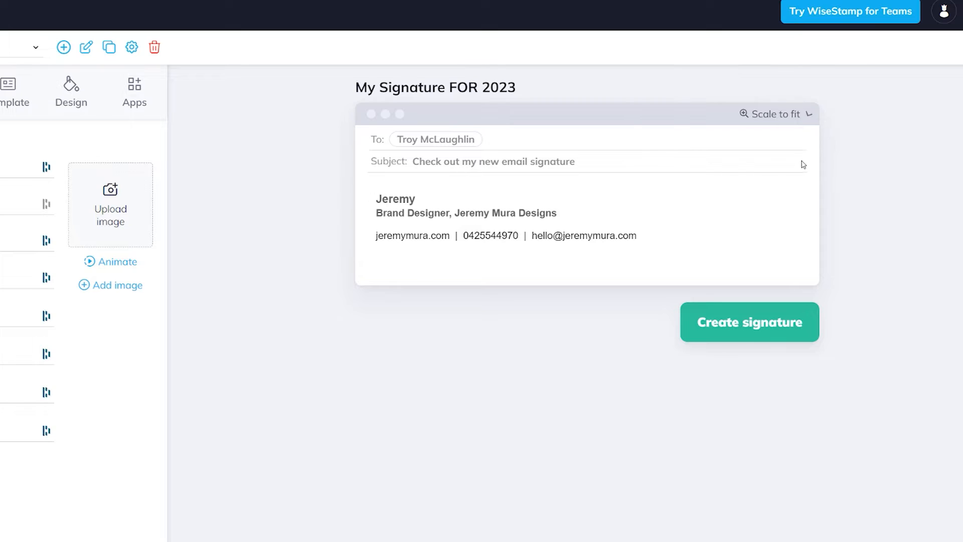
click(762, 126)
click(786, 140)
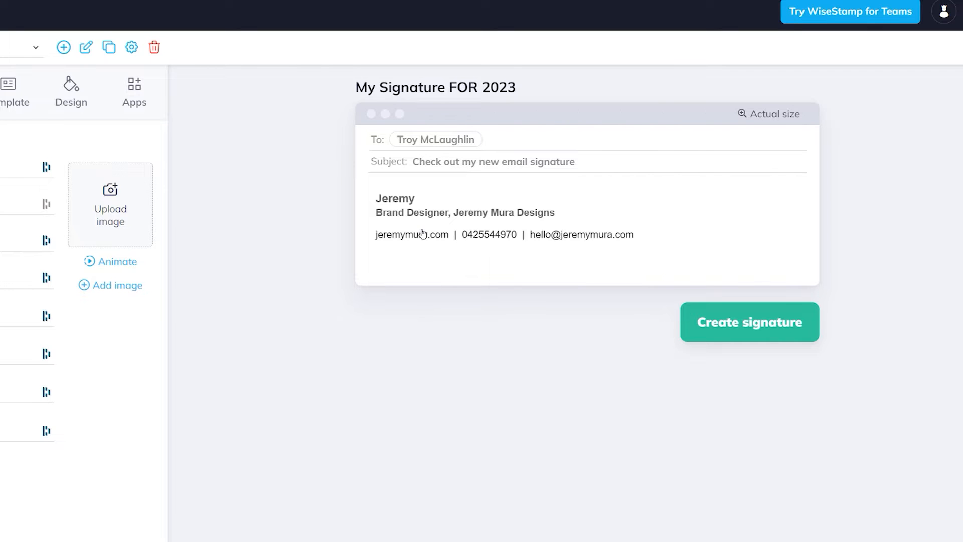
click(122, 234)
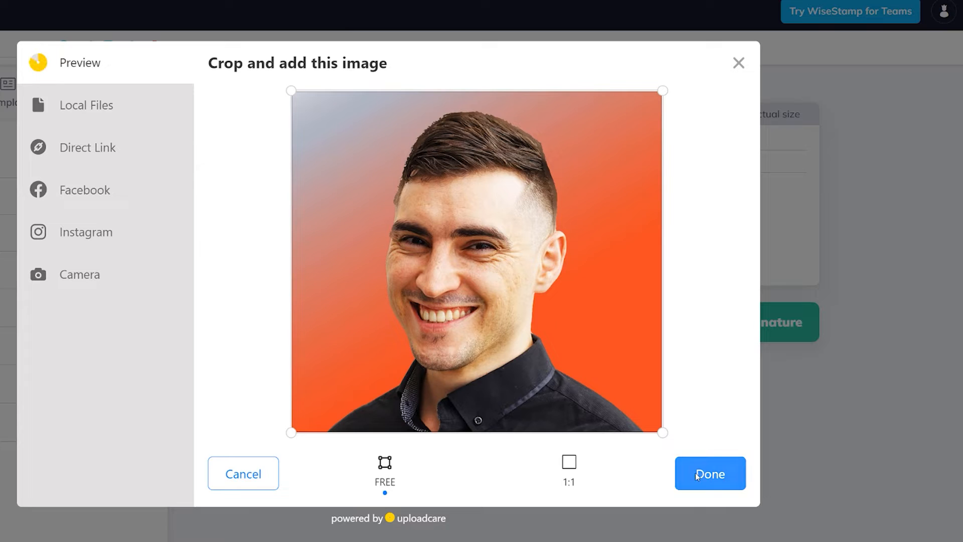
click(708, 475)
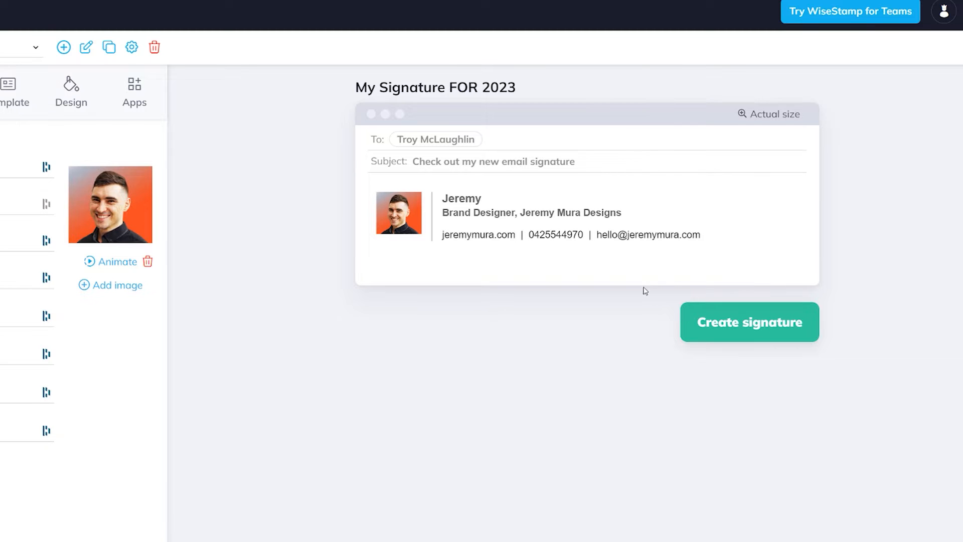
- Enter the Instagram, Twitter and YouTube profile usernames on the Social tab
click(100, 100)
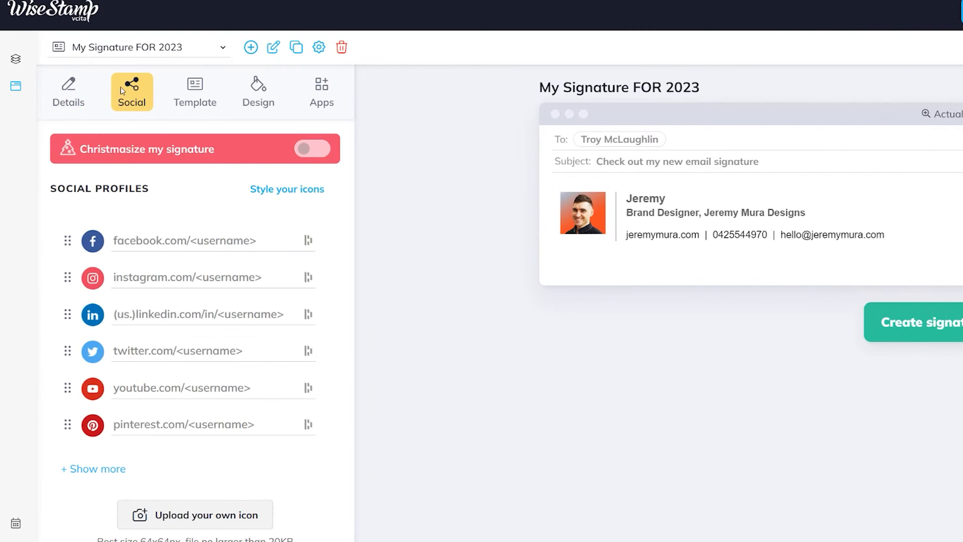
click(166, 280)
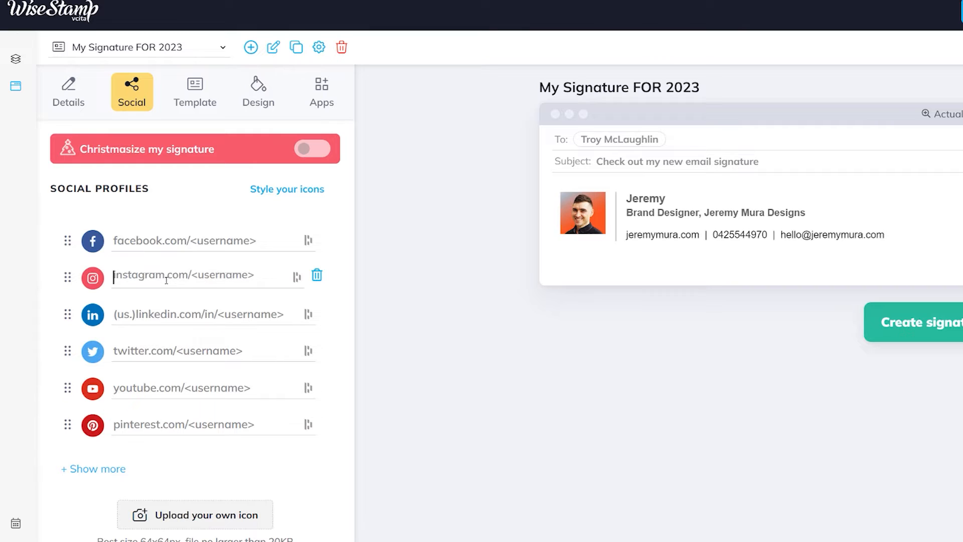
text(the)
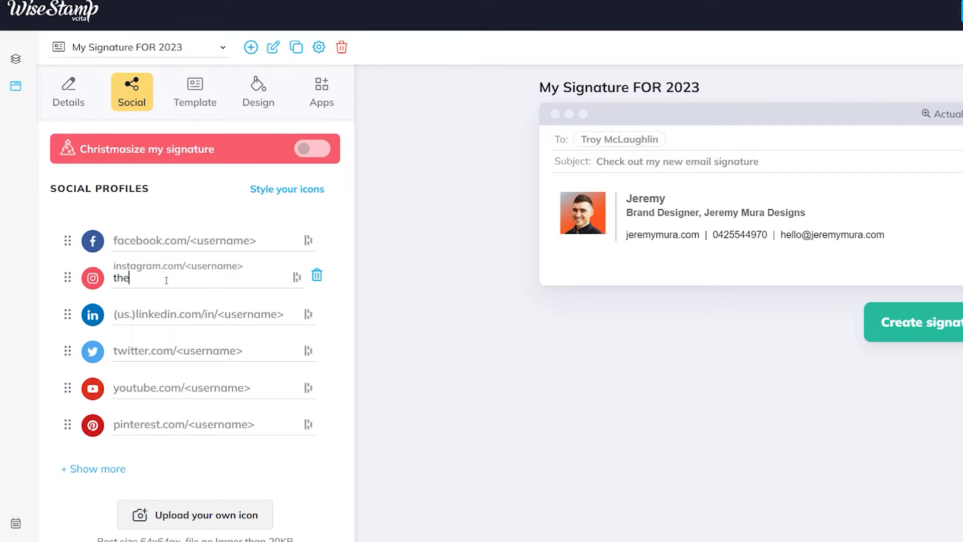
text(jeremymura)
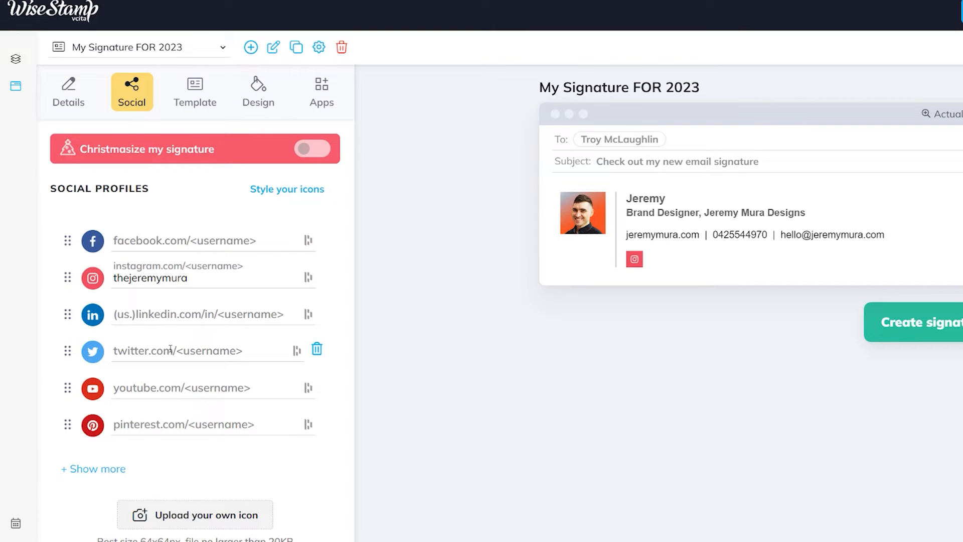
click(171, 348)
text(thejeremymura)
click(153, 389)
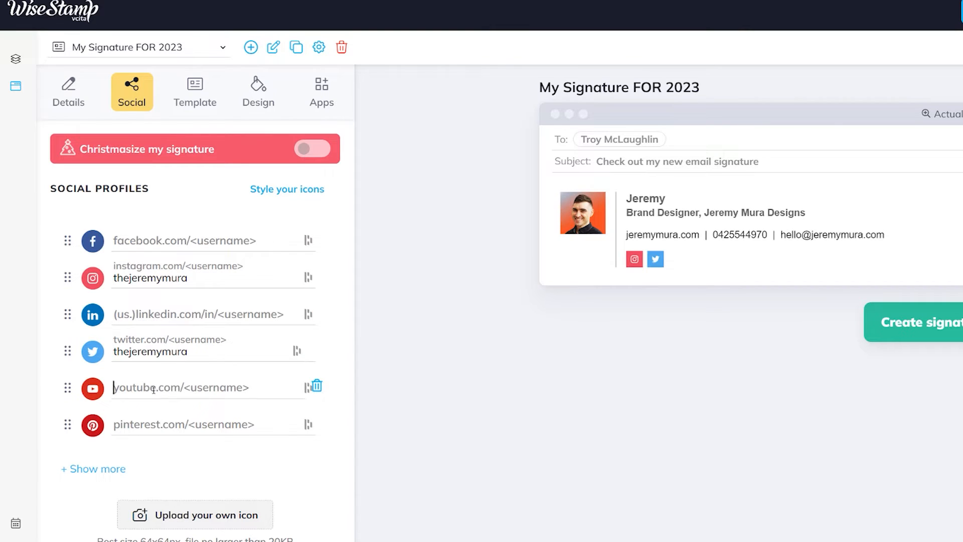
text(jeremymuradesi)
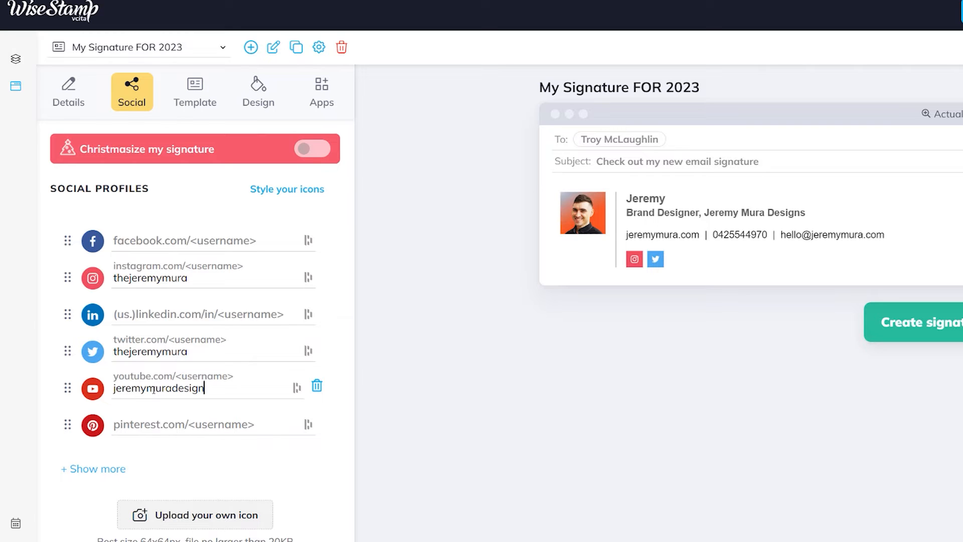
text(gn)
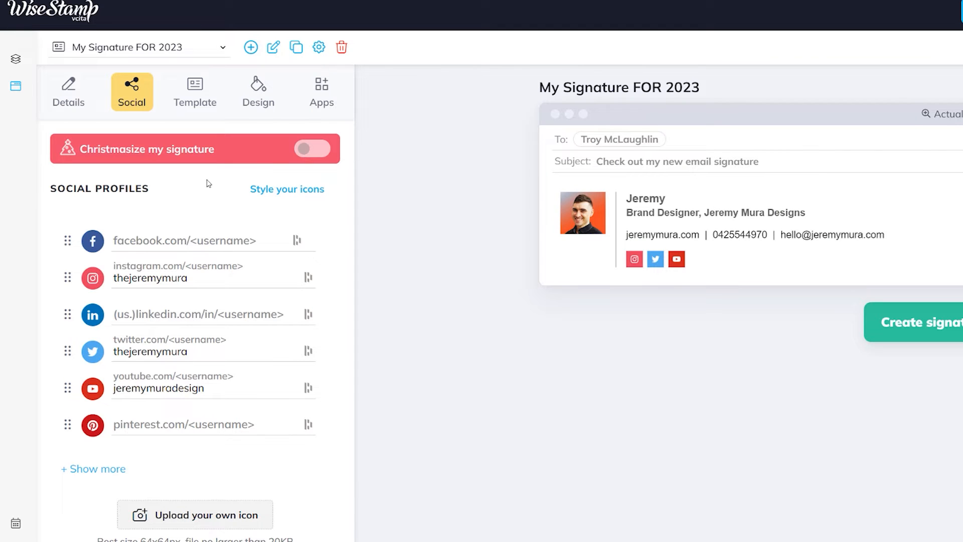
click(277, 189)
- Set the signature font to Palatino and increase the font size
click(258, 183)
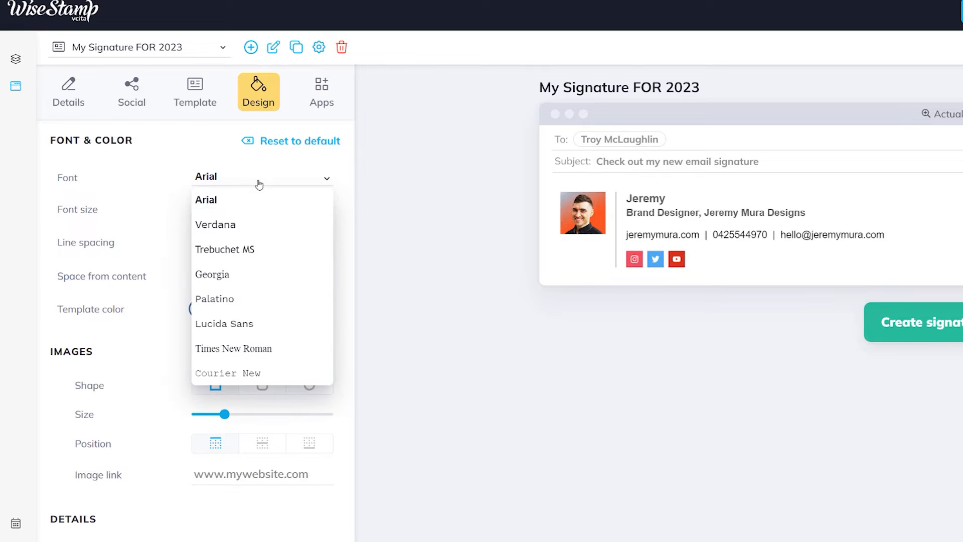
scroll(258, 255, down, 4)
scroll(258, 246, up, 4)
click(244, 298)
drag(226, 208, 243, 212)
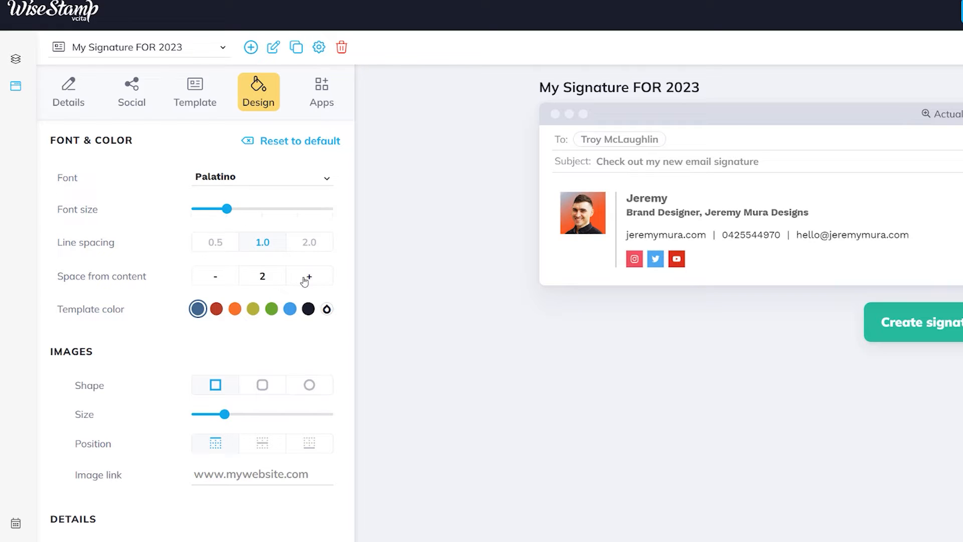
- Make the photo round, keep filled square social icons, and widen icon spacing
click(308, 386)
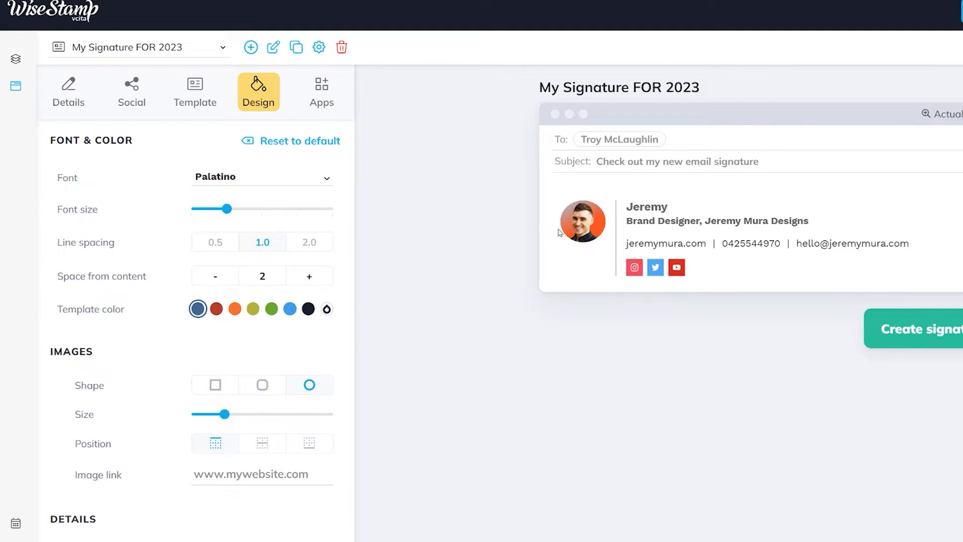
scroll(246, 429, down, 10)
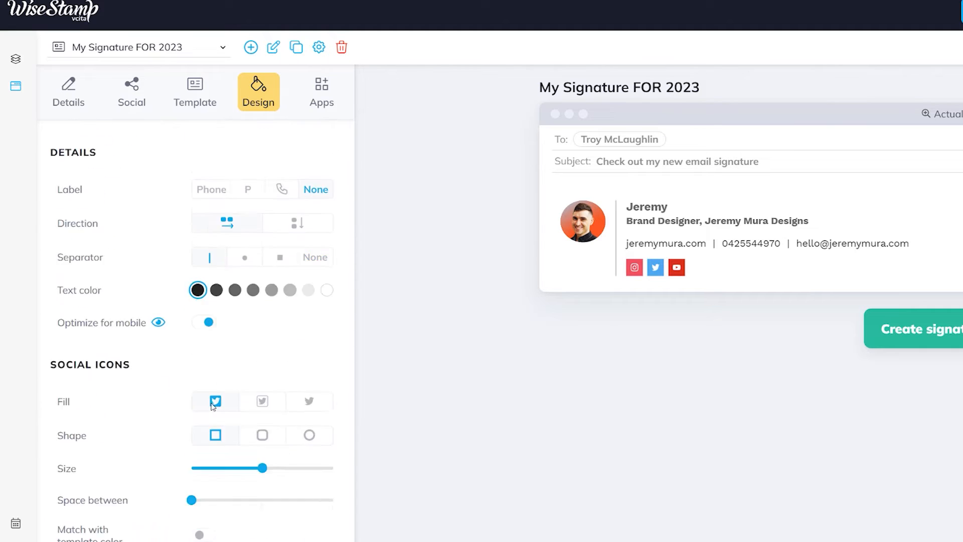
scroll(311, 329, up, 2)
click(310, 318)
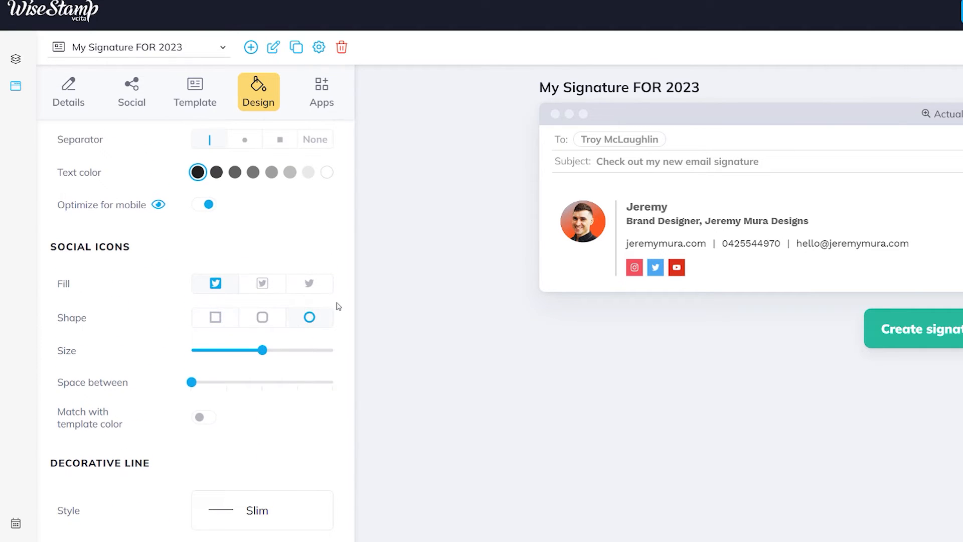
click(319, 290)
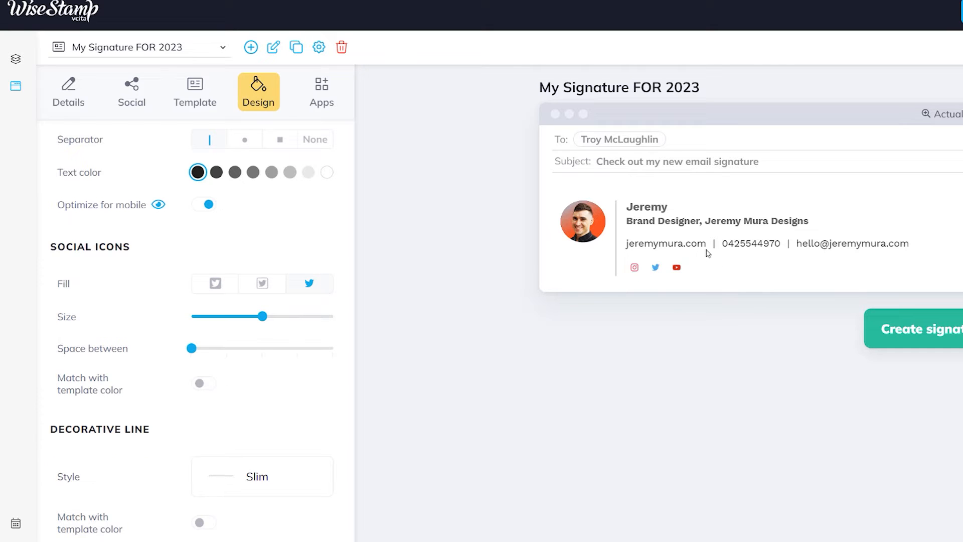
click(227, 286)
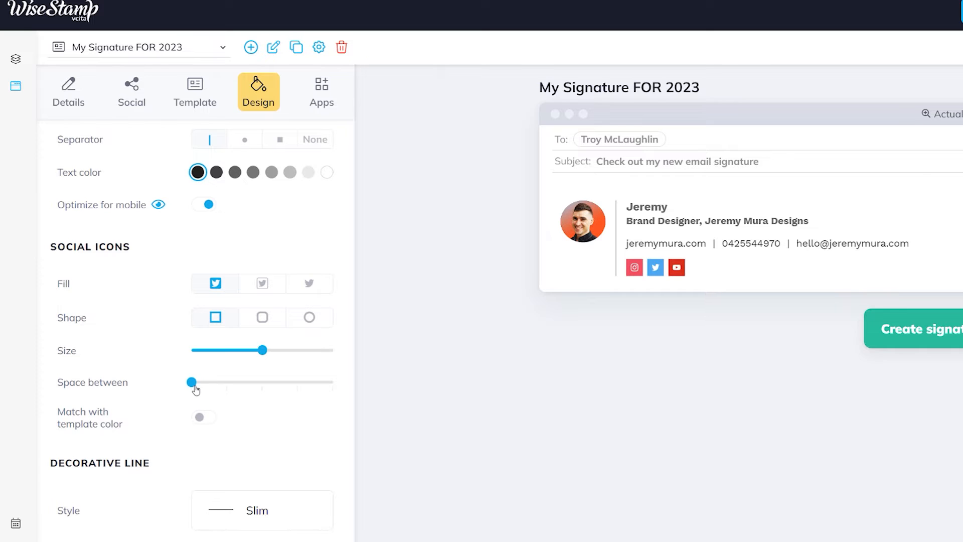
drag(195, 385, 228, 387)
- Set a custom red-orange template colour, ED3811
scroll(119, 341, down, 2)
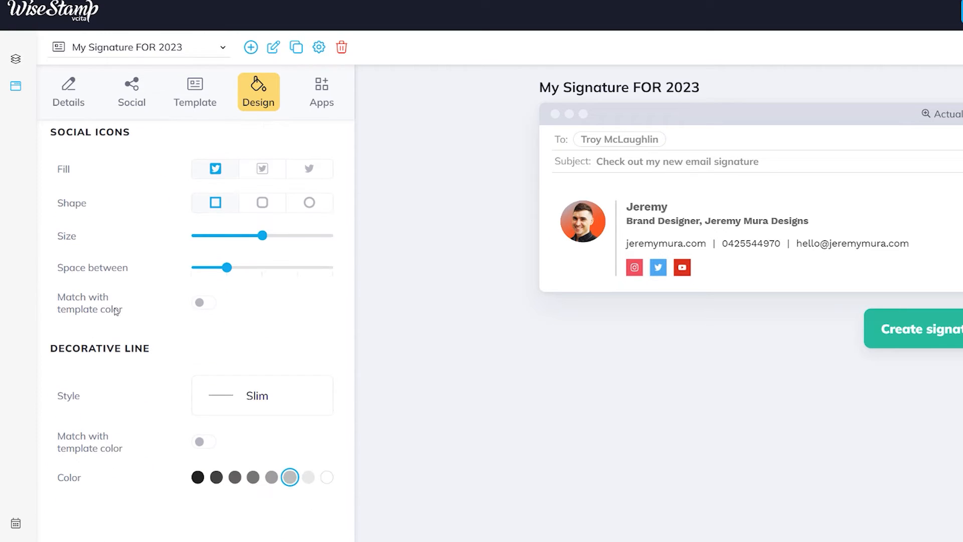
scroll(258, 445, up, 10)
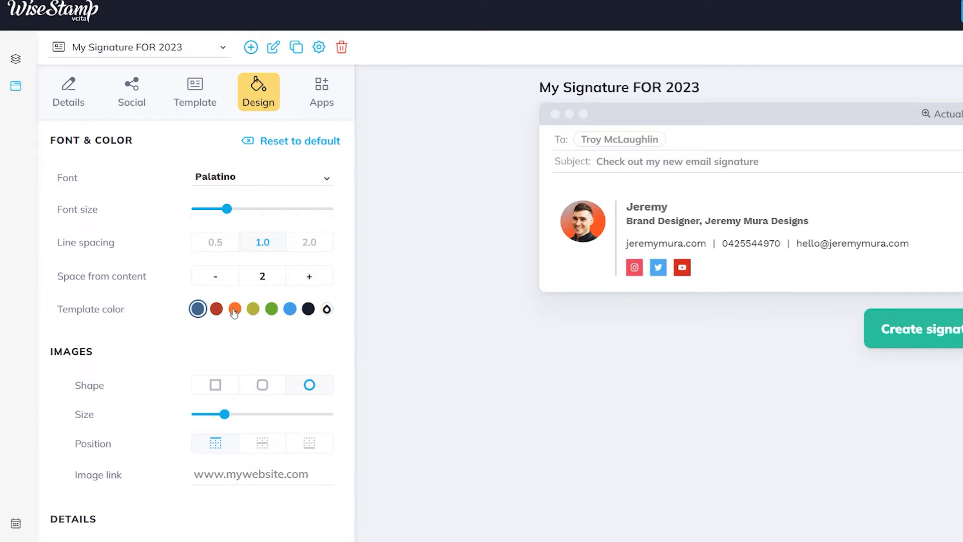
click(234, 309)
click(326, 309)
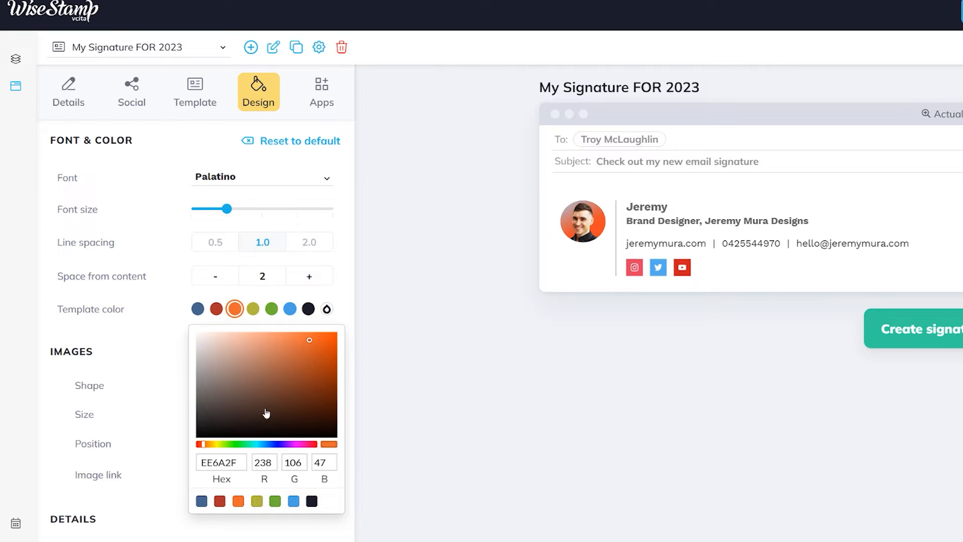
drag(205, 447, 203, 450)
mouse_move(310, 352)
mouse_down()
mouse_move(337, 339)
mouse_move(327, 340)
mouse_up()
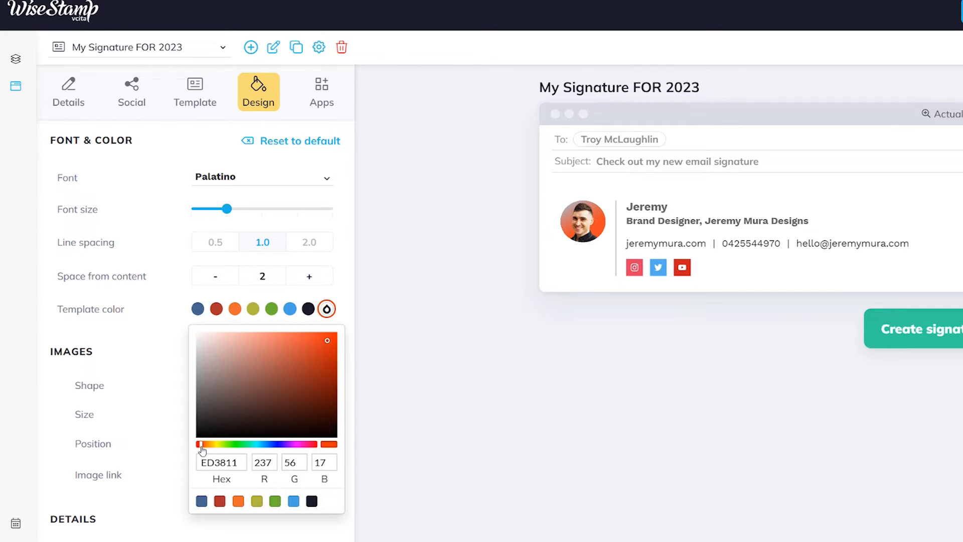
click(205, 100)
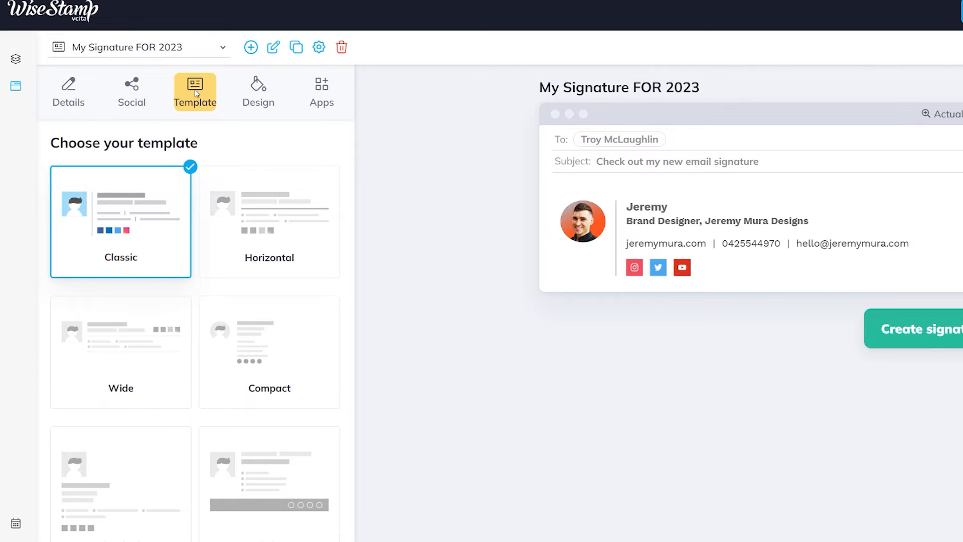
- Preview the Horizontal, Compact, Strip and Stacked templates
scroll(225, 250, down, 10)
scroll(268, 301, up, 10)
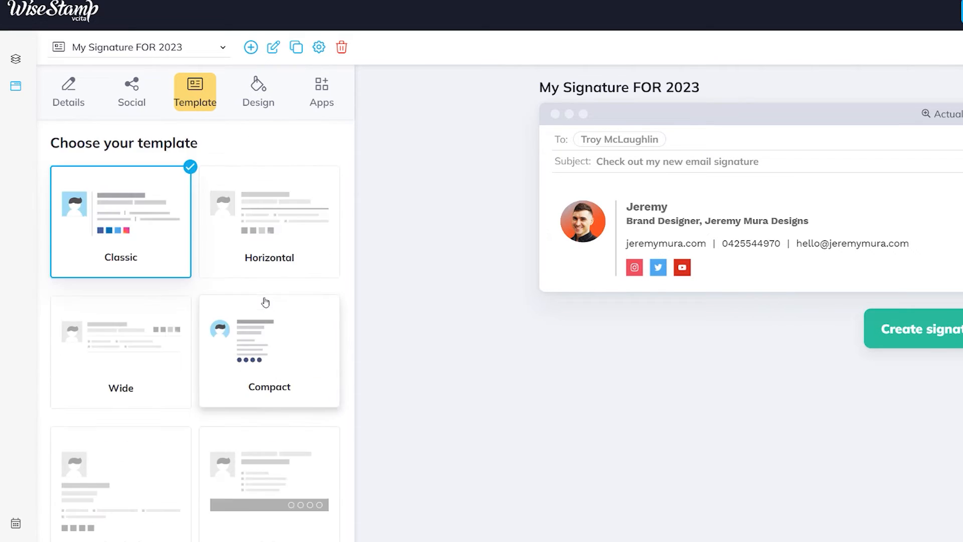
click(260, 259)
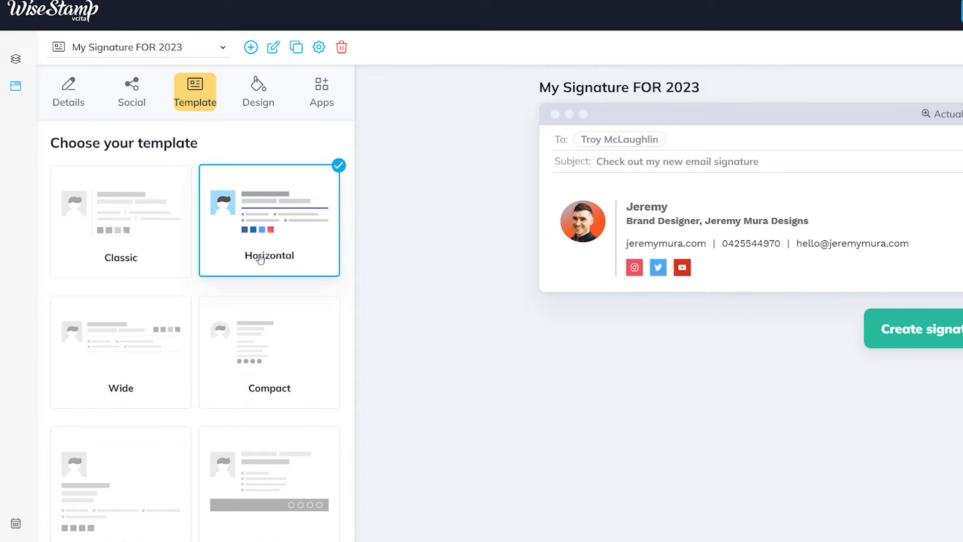
click(284, 383)
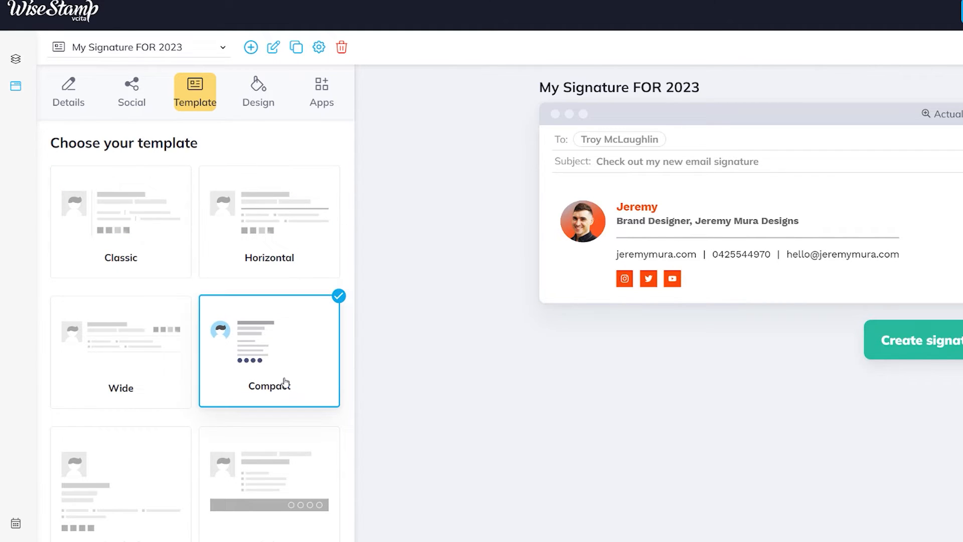
scroll(235, 361, down, 2)
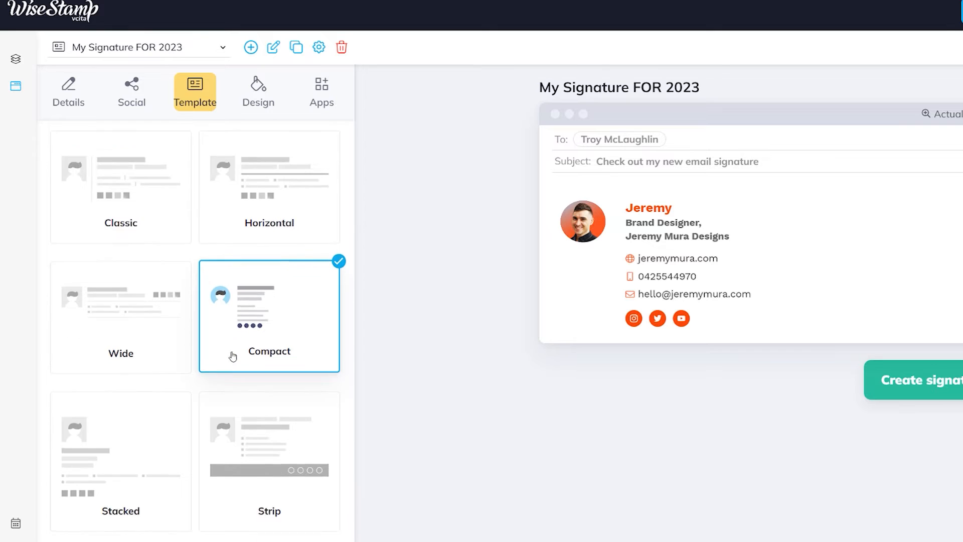
click(275, 361)
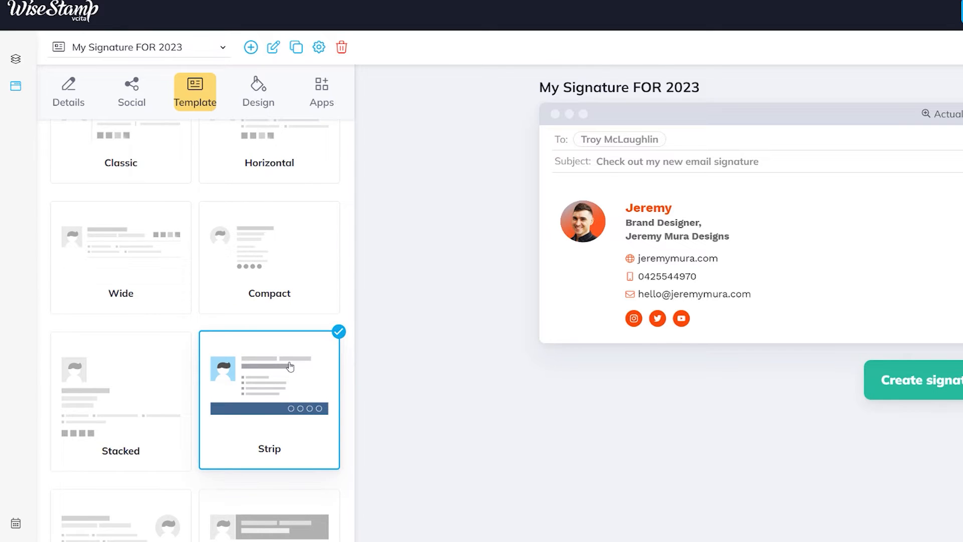
click(174, 412)
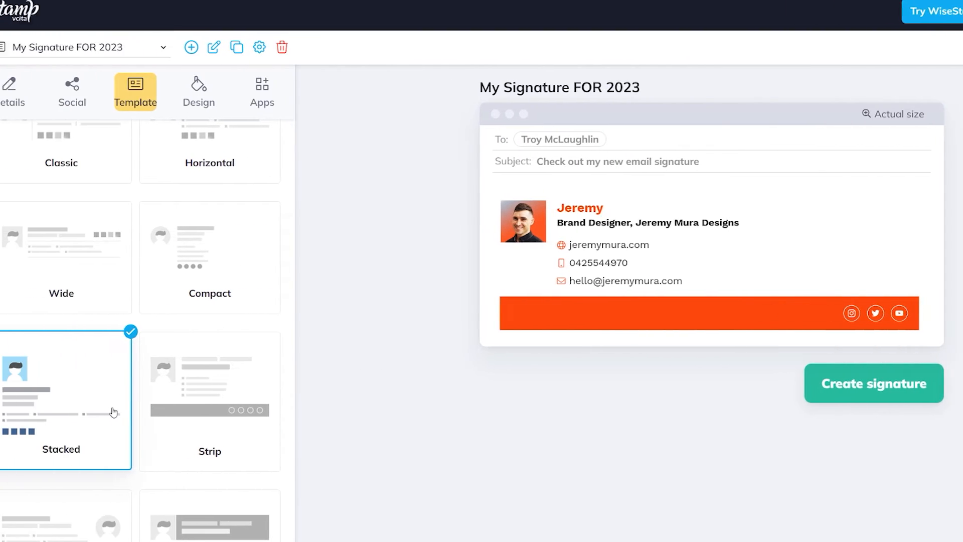
scroll(88, 404, down, 4)
- Preview RightSide, Central, Social and Corporate templates, then apply the Wide template
click(0, 377)
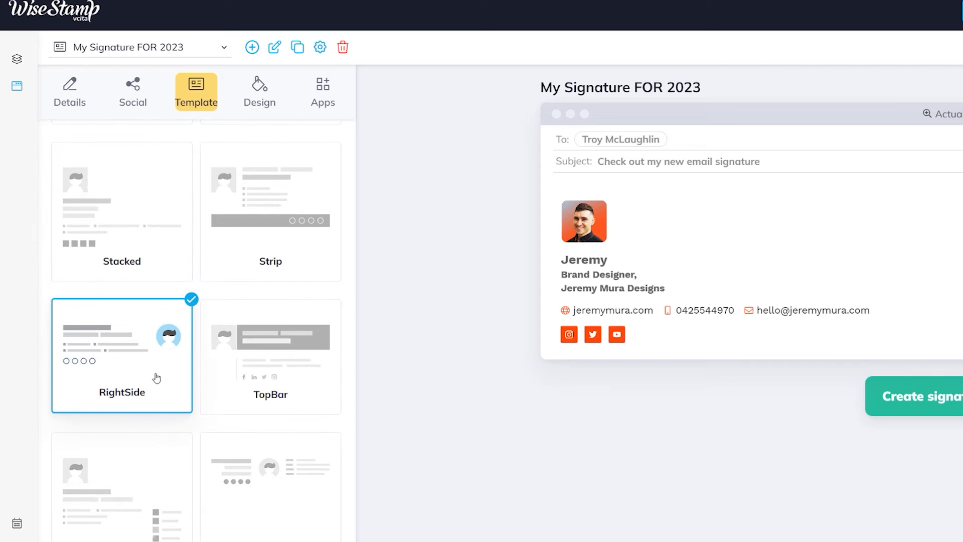
scroll(281, 351, down, 2)
click(284, 391)
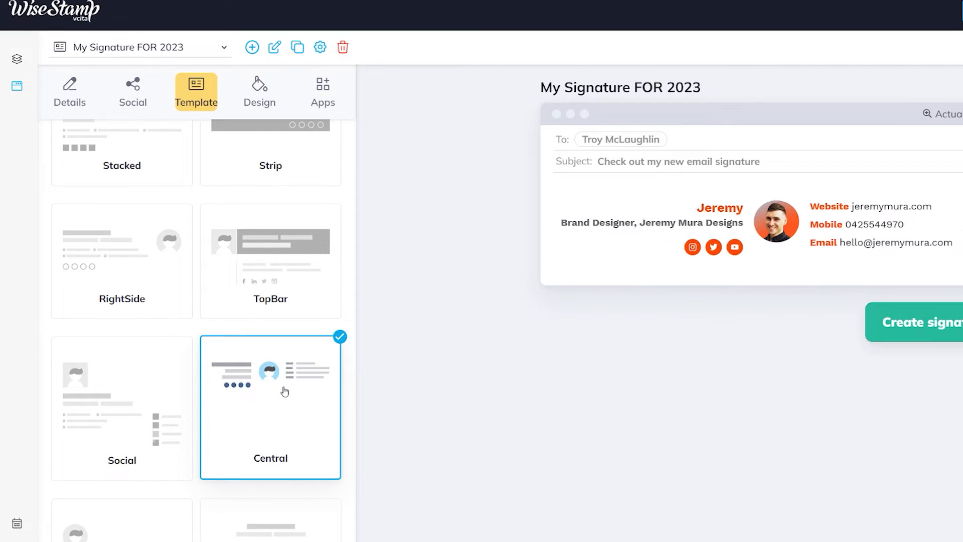
click(139, 413)
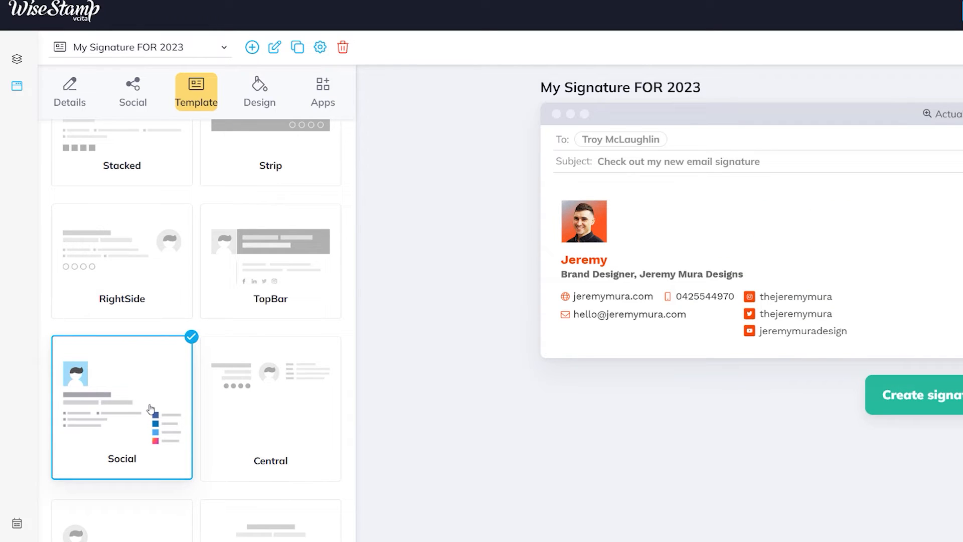
scroll(150, 408, down, 3)
click(167, 453)
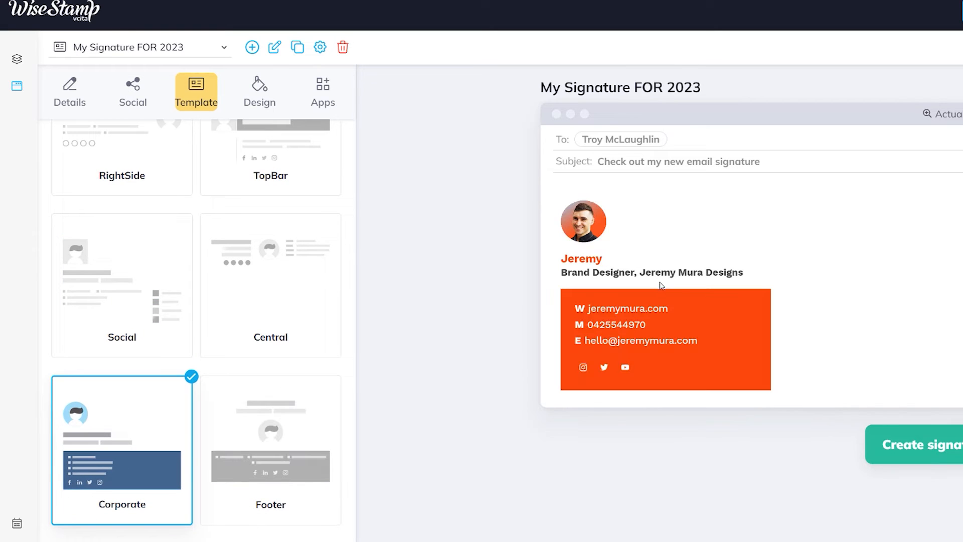
scroll(282, 389, up, 10)
scroll(317, 350, down, 2)
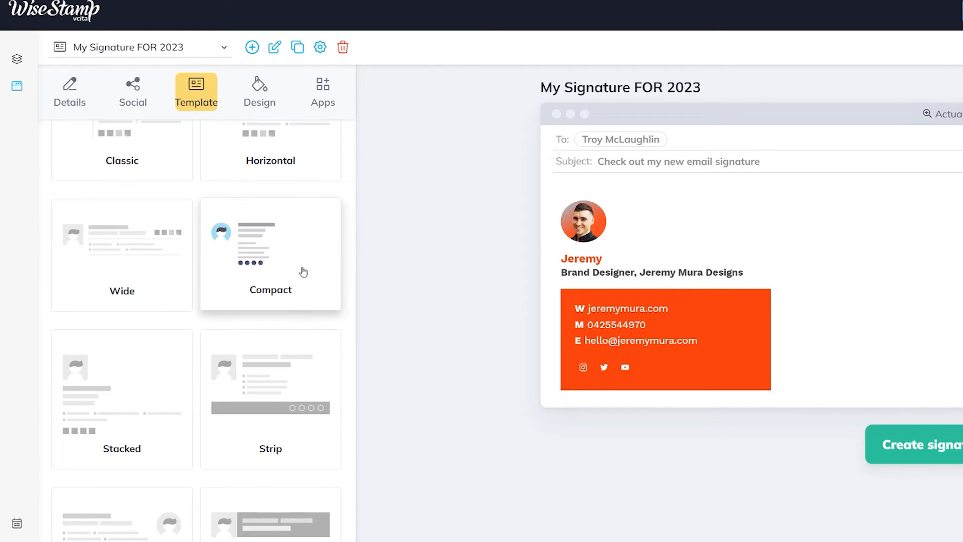
click(121, 251)
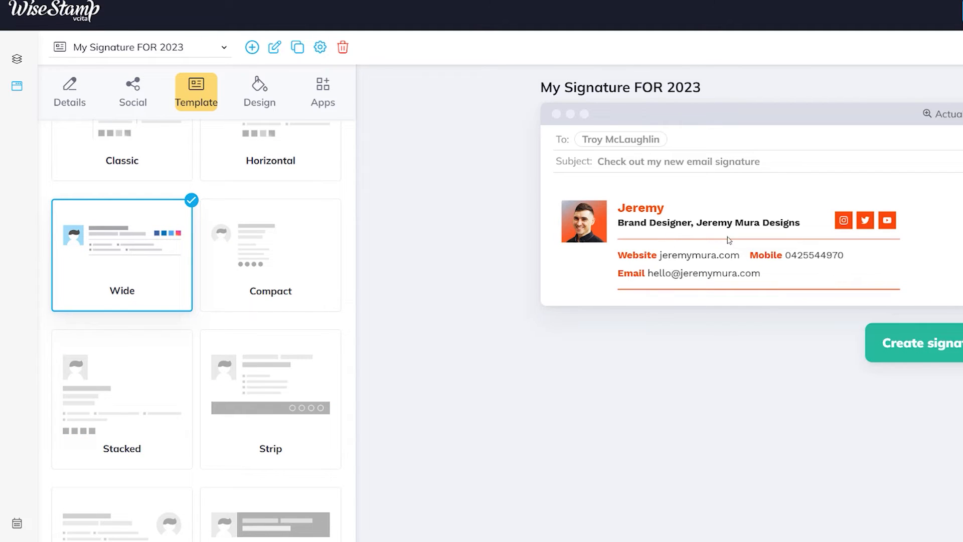
scroll(323, 265, up, 2)
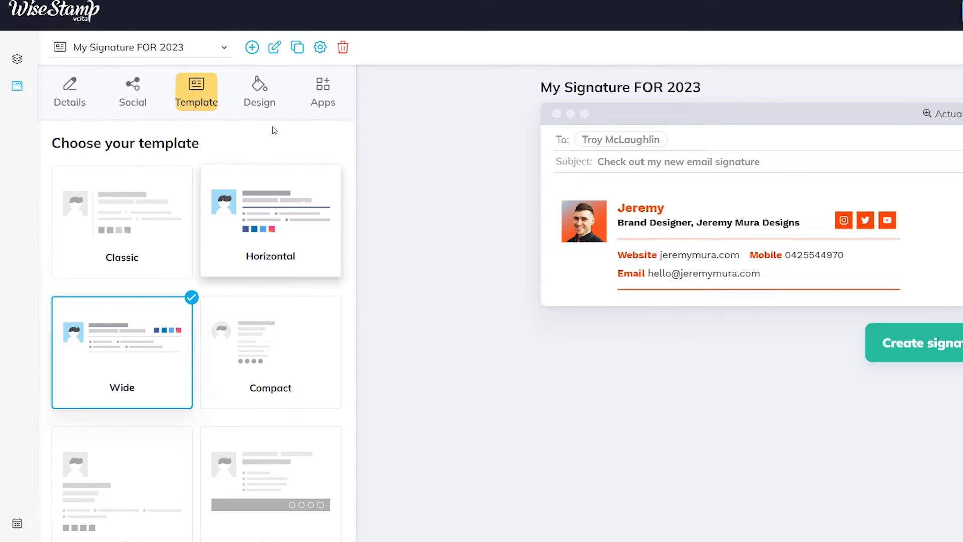
- Keep Slim decorative lines unlinked from the template colour, then show the Apps list
click(259, 91)
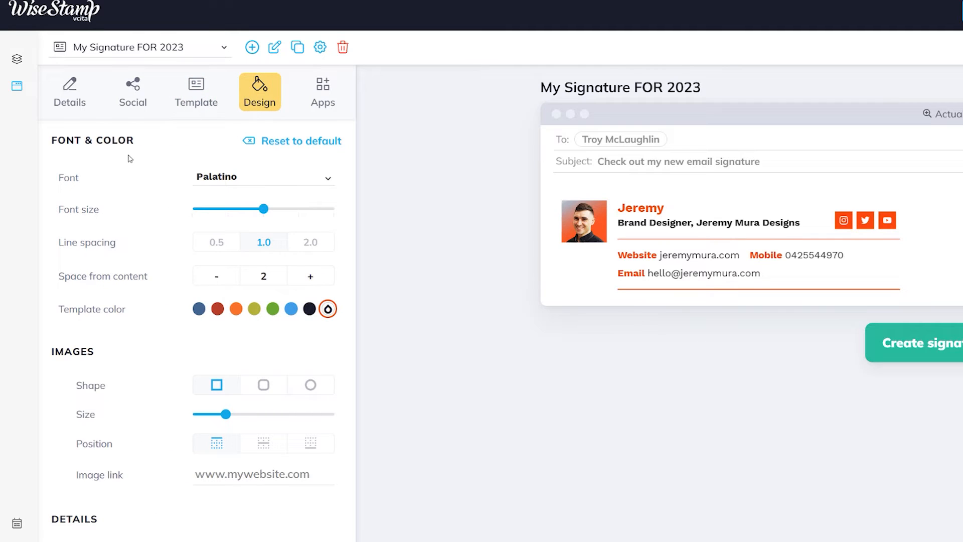
scroll(205, 240, down, 2)
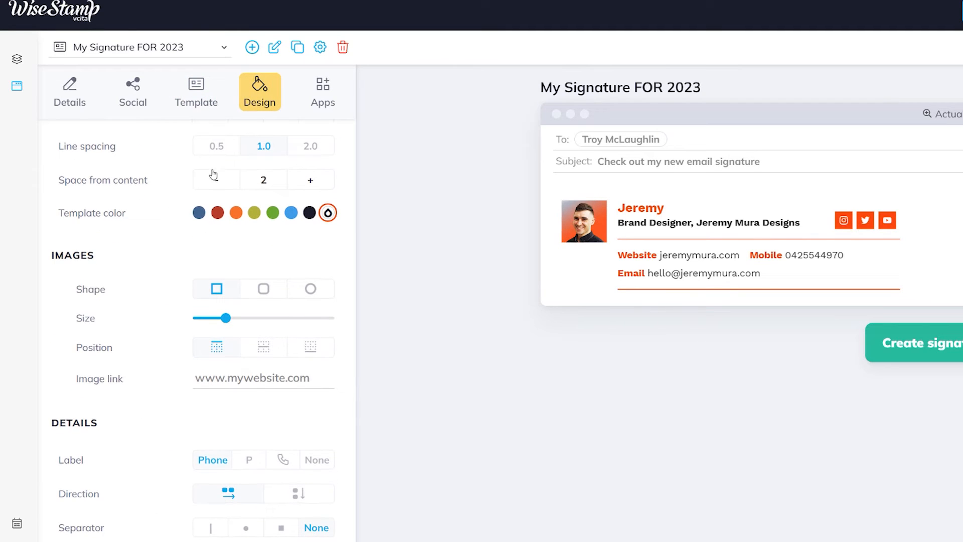
scroll(274, 352, down, 1)
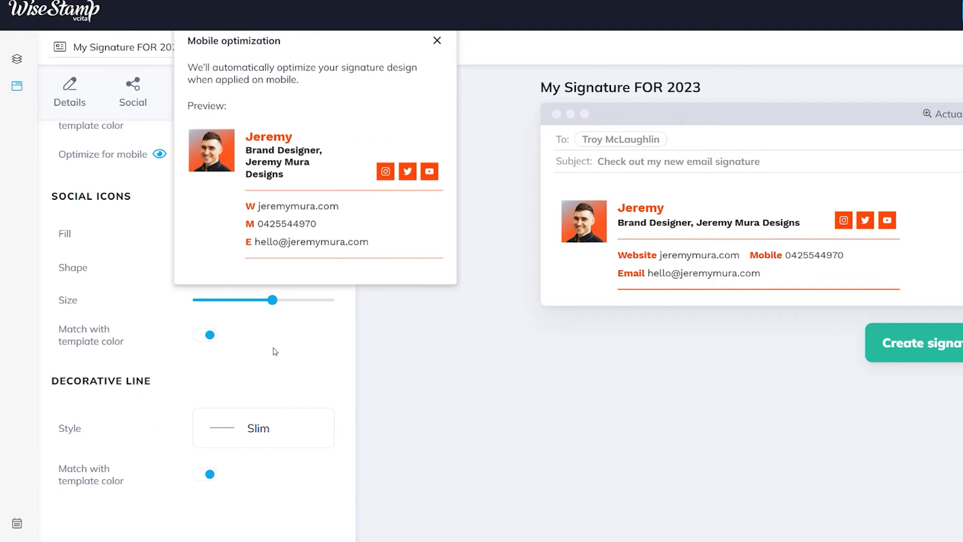
click(242, 439)
click(245, 440)
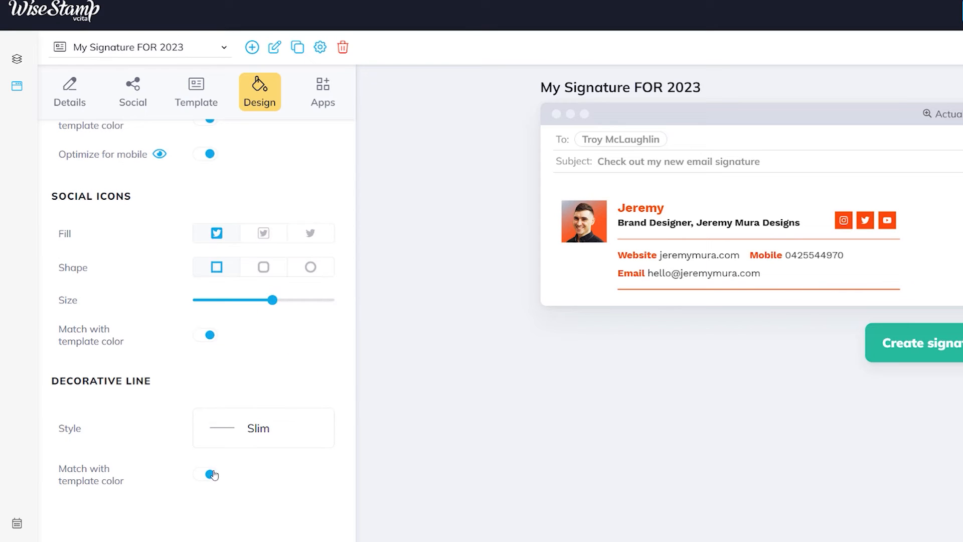
click(211, 474)
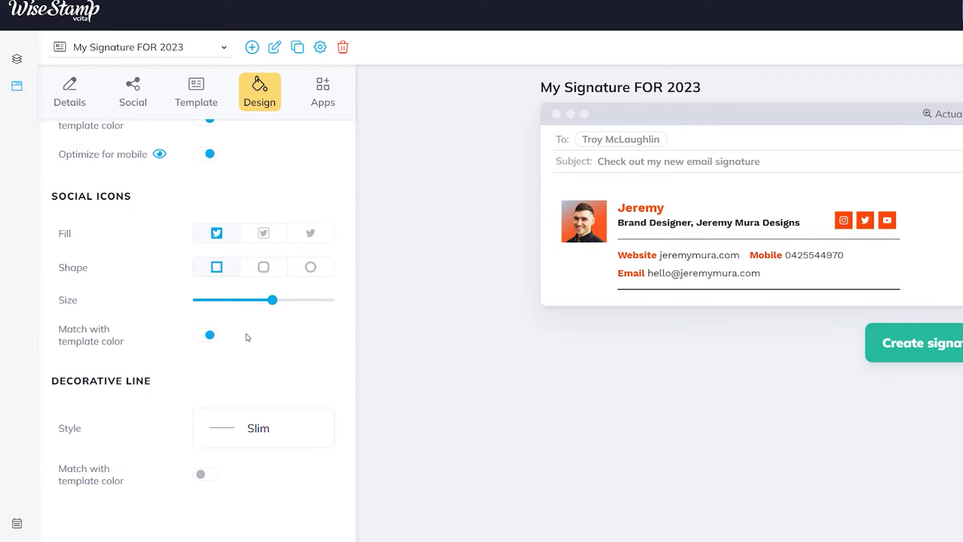
scroll(247, 333, up, 10)
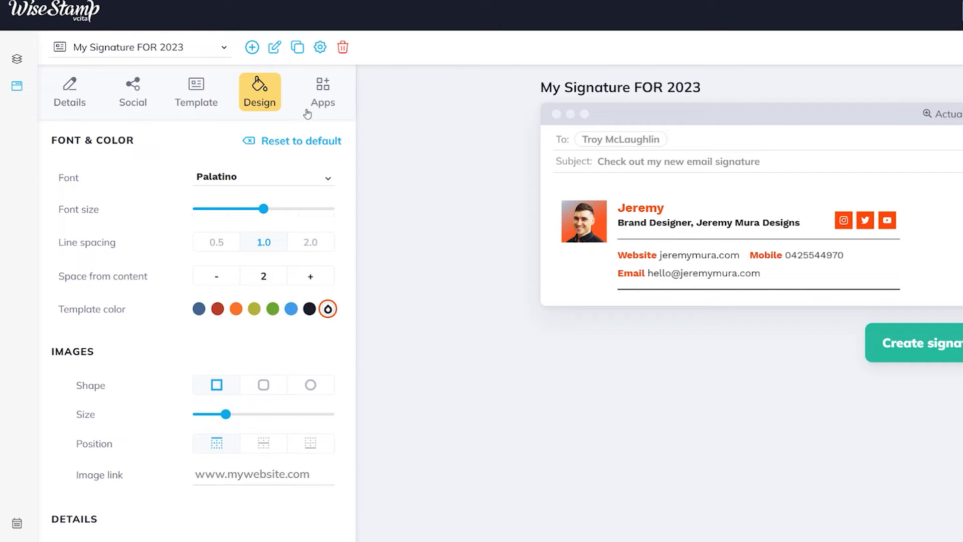
click(321, 101)
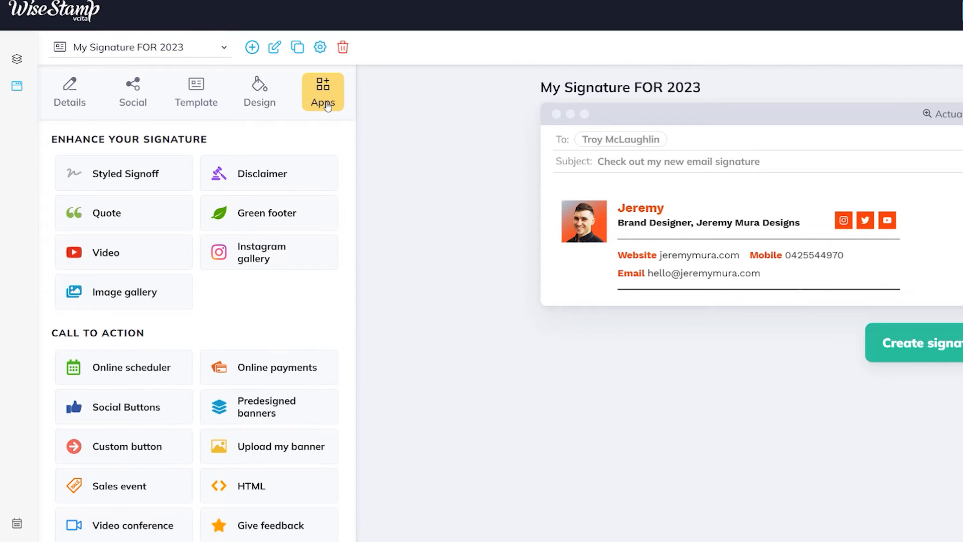
- Try the Video and Image gallery apps, then add a 'Kind regards,' signoff in Sacramento font
click(108, 254)
click(104, 292)
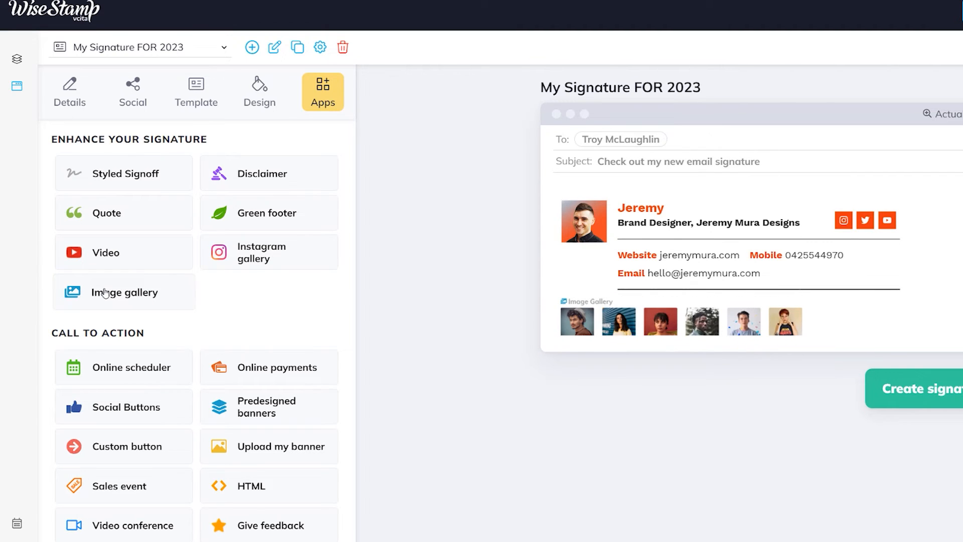
click(143, 181)
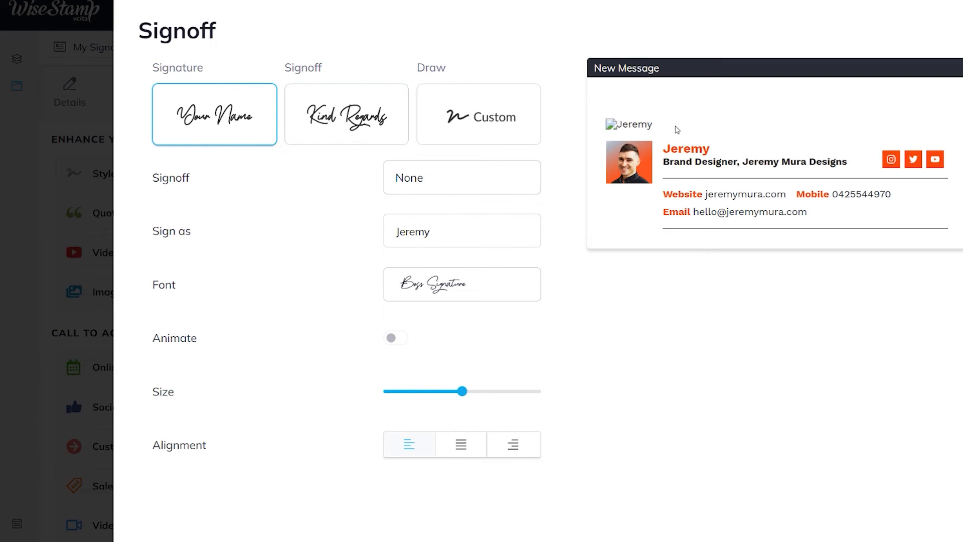
click(317, 112)
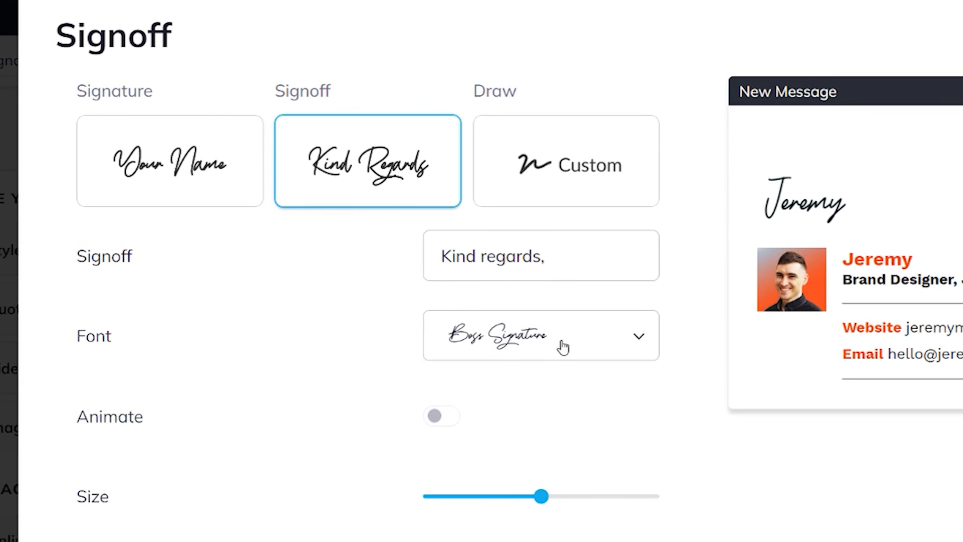
click(493, 290)
scroll(561, 519, down, 1)
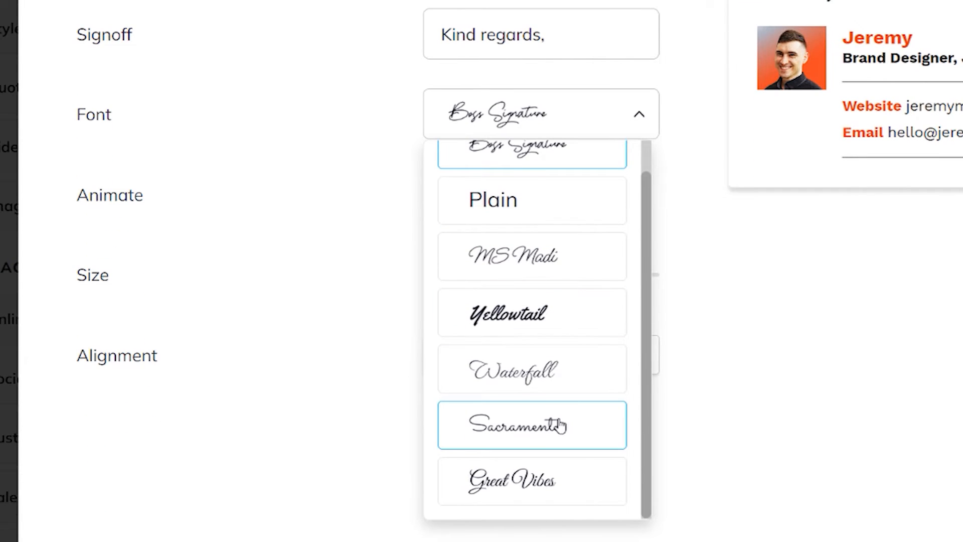
click(536, 429)
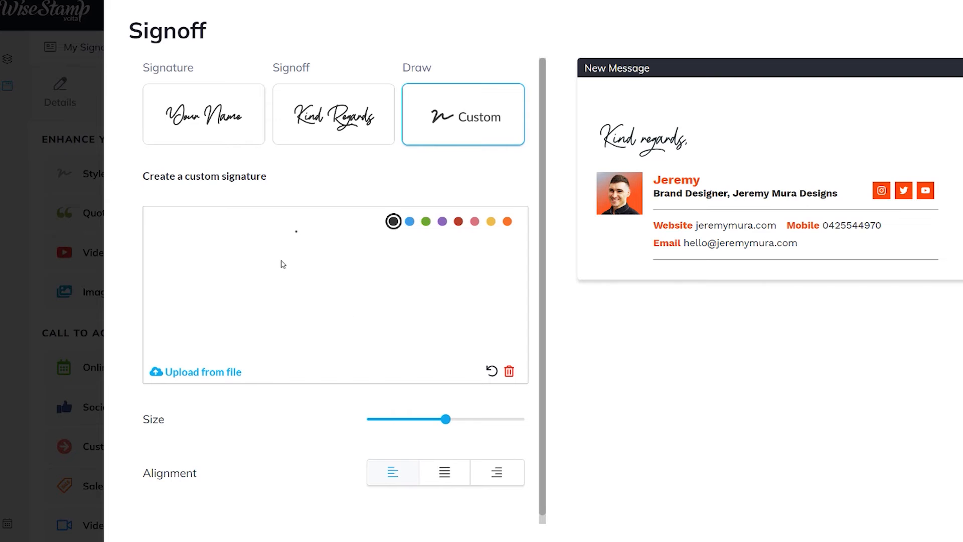
- Draw a handwritten signature on the custom signoff canvas
mouse_move(219, 269)
mouse_down()
mouse_move(333, 262)
mouse_move(341, 301)
mouse_move(525, 283)
mouse_up()
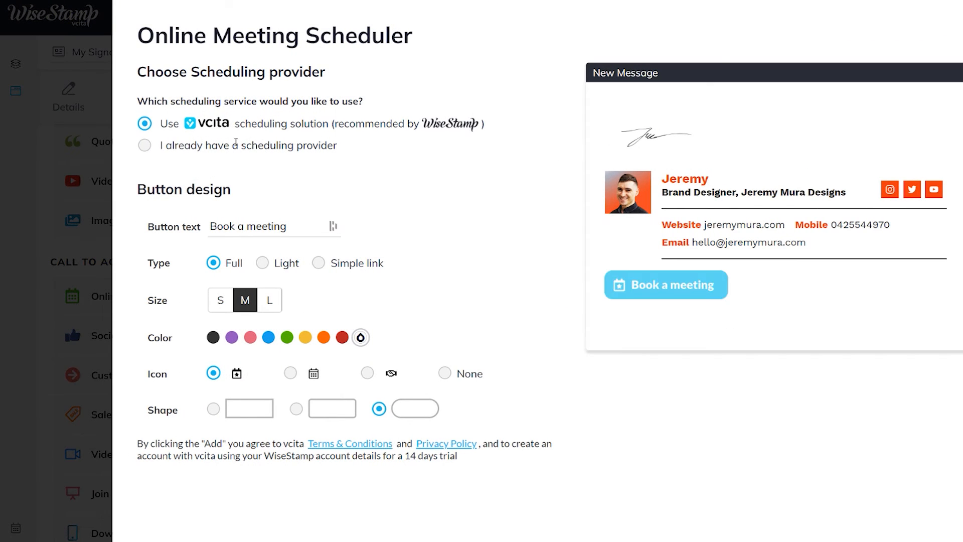
- Link Book a meeting to an existing scheduler URL and test its 30 Minute Consultation page
click(216, 145)
drag(242, 122, 178, 120)
click(240, 169)
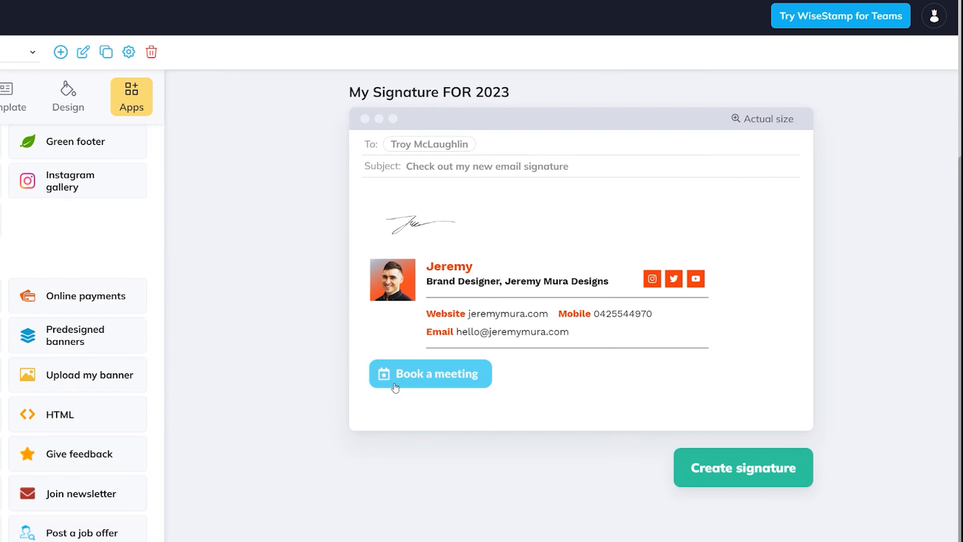
click(404, 381)
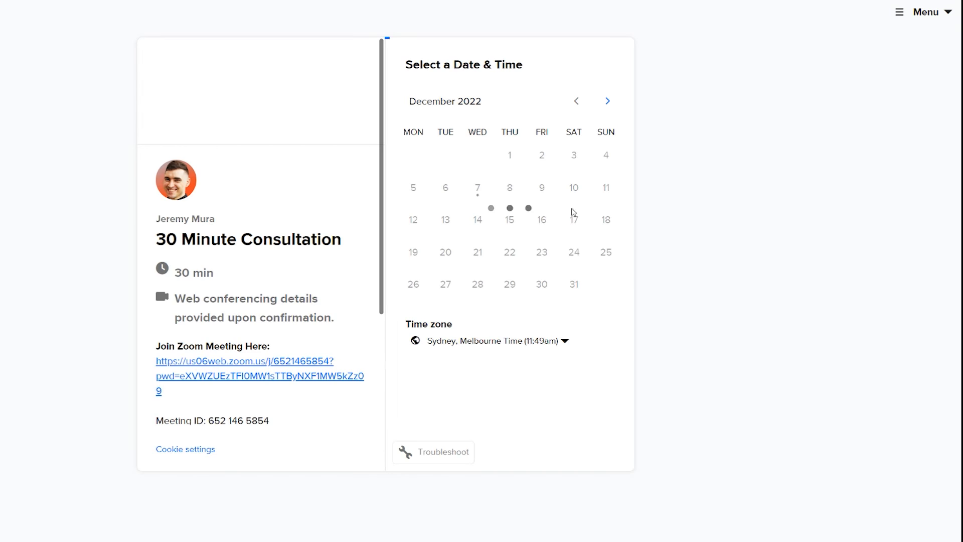
scroll(301, 270, down, 4)
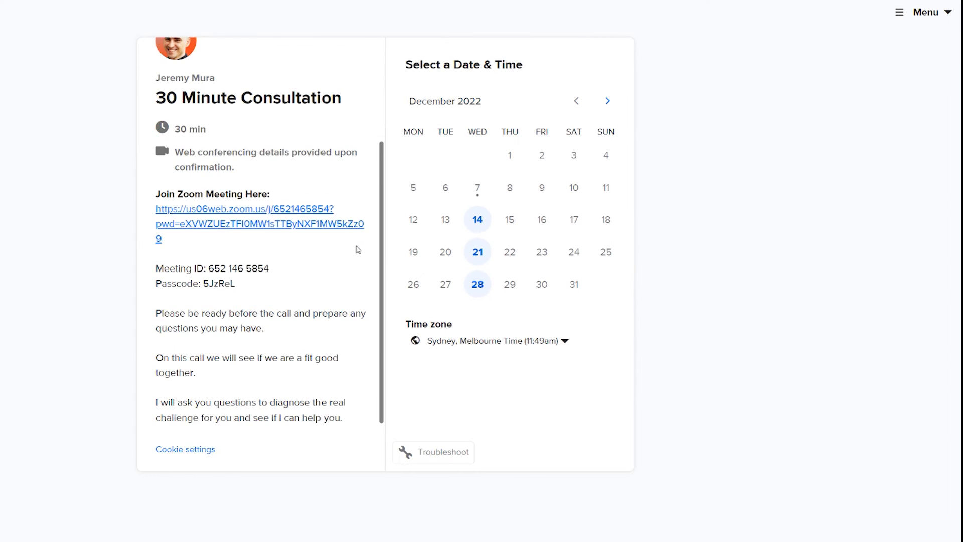
scroll(357, 249, up, 4)
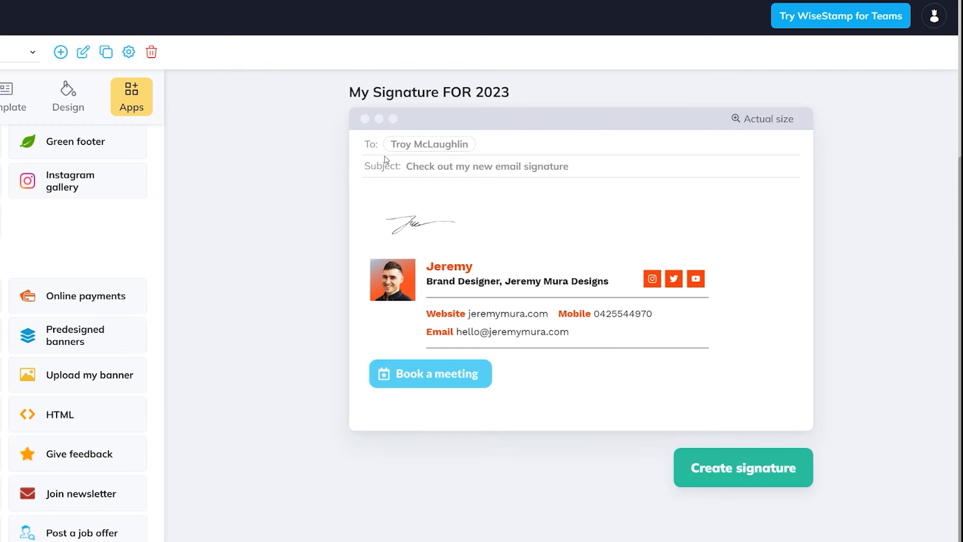
- Finish creating the signature for Gmail and reload Gmail so it picks up the new signature
drag(584, 282, 495, 282)
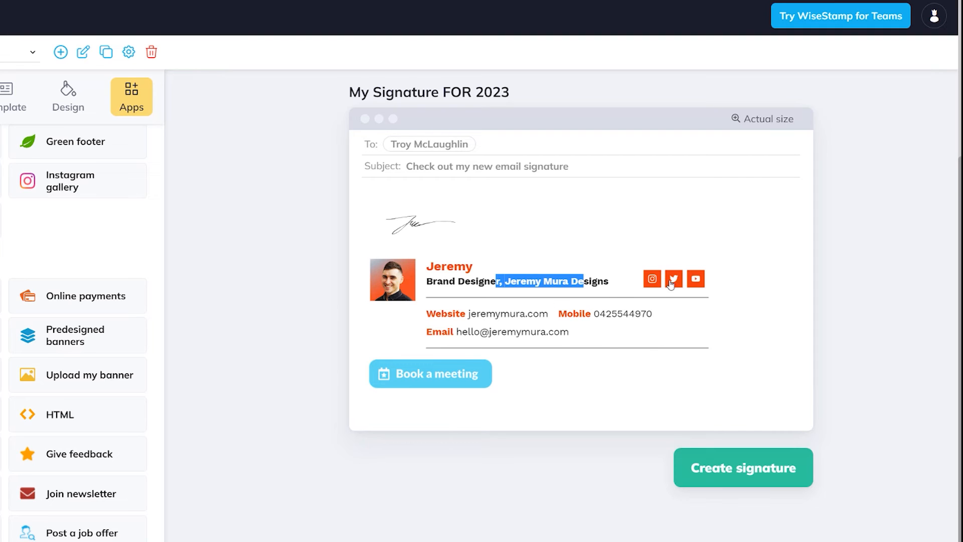
click(715, 464)
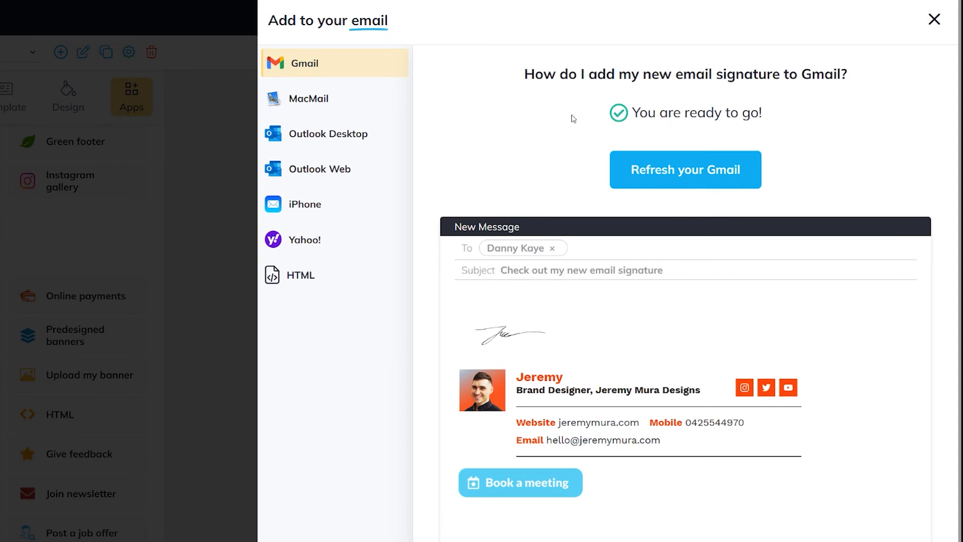
scroll(699, 175, down, 1)
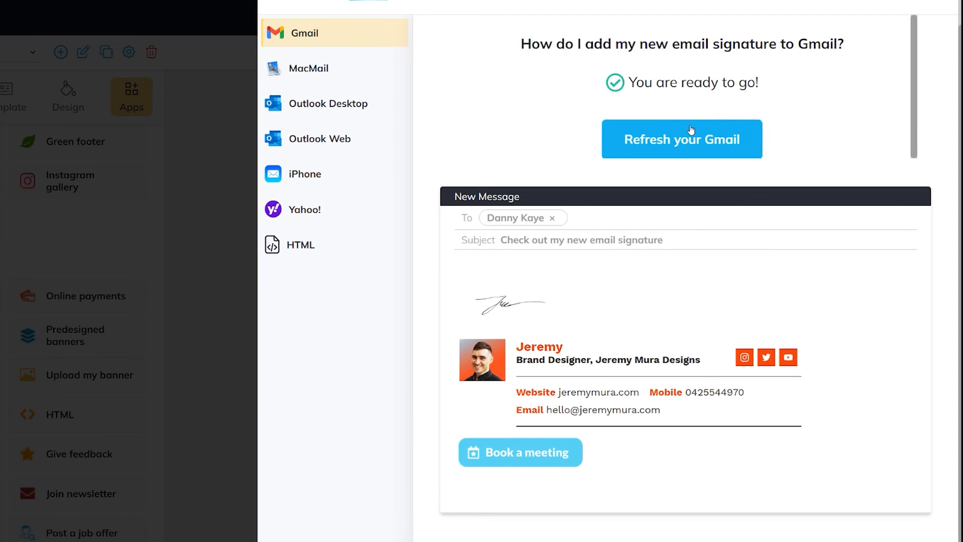
click(690, 130)
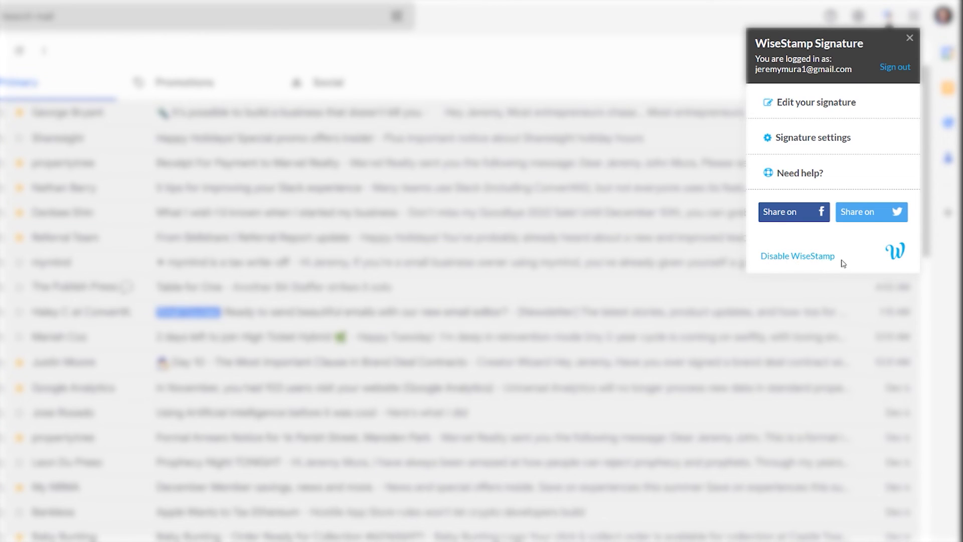
- In Signature settings, assign My Signature FOR 2023 to the Gmail address, including replies and forwards
click(800, 139)
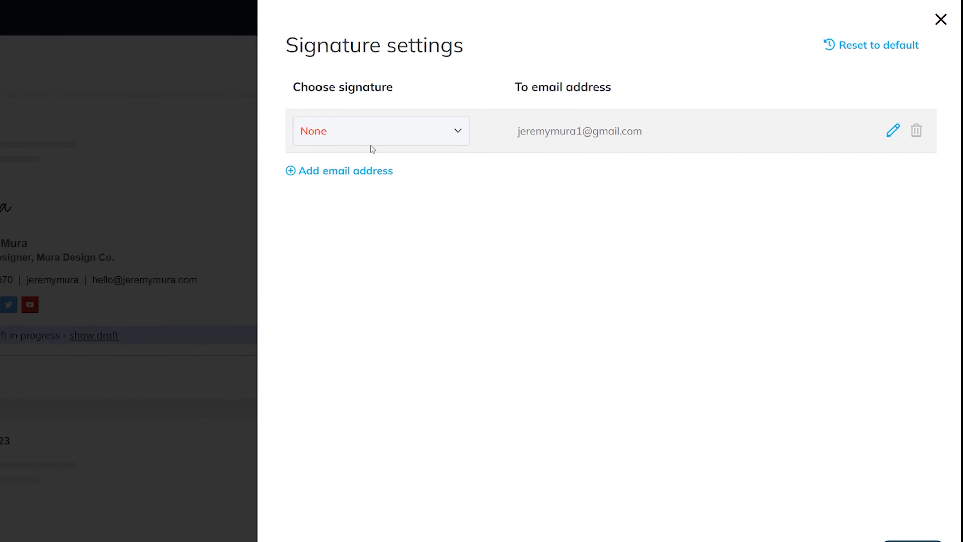
click(404, 132)
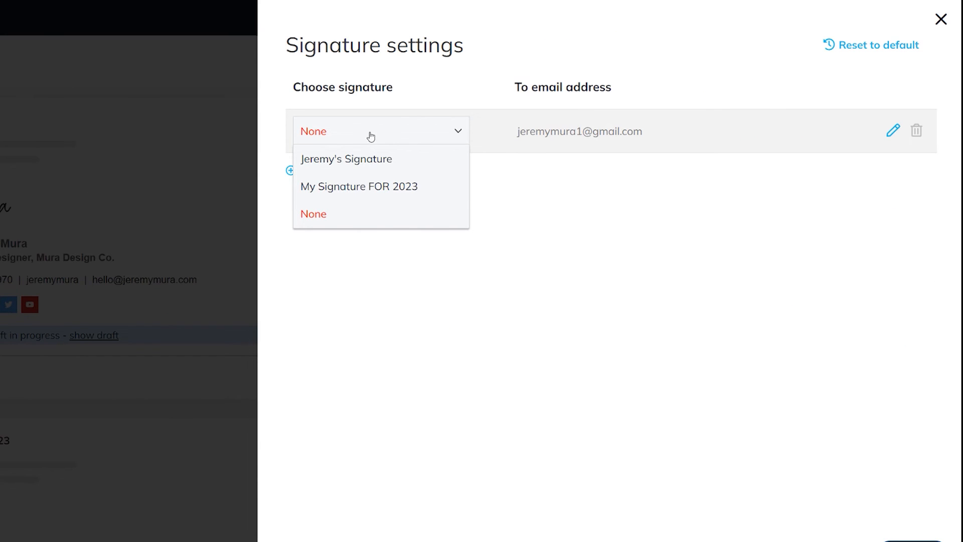
click(376, 187)
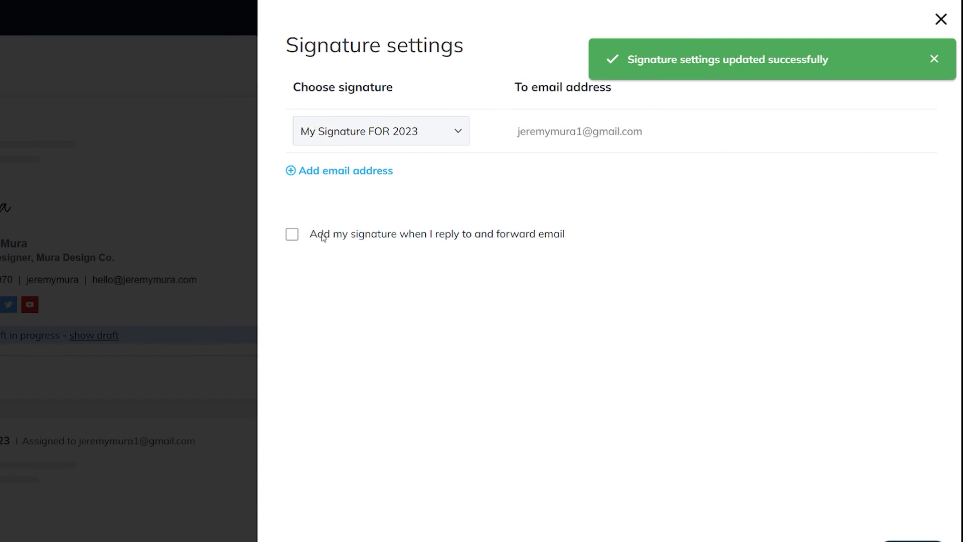
click(292, 238)
click(935, 60)
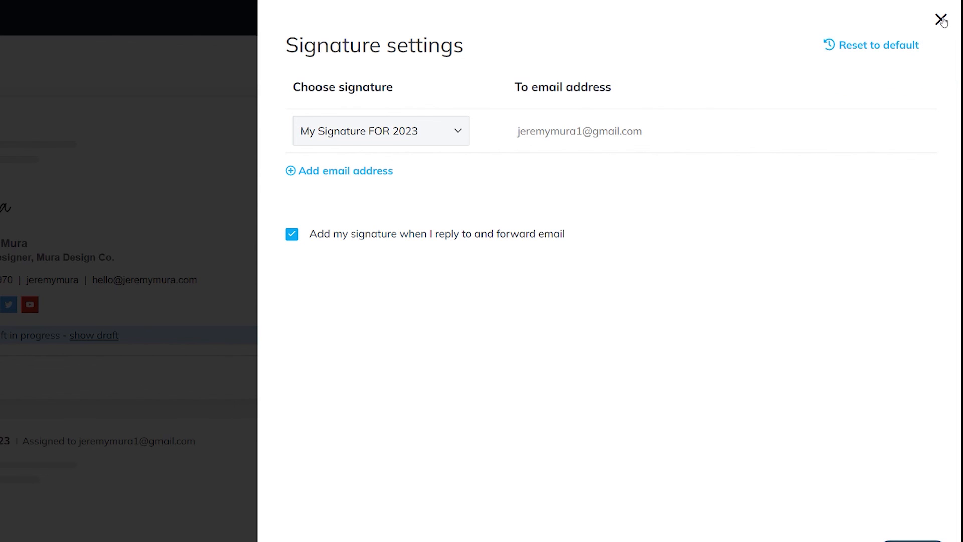
click(940, 19)
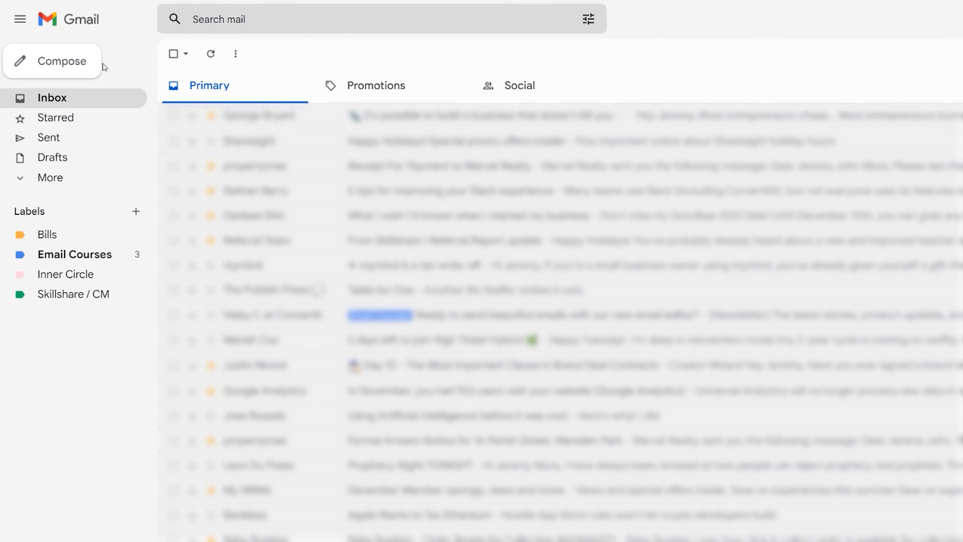
- Compose a new Gmail message with My Signature FOR 2023 and write the greeting 'Hey Client, How are you doing?'
click(56, 63)
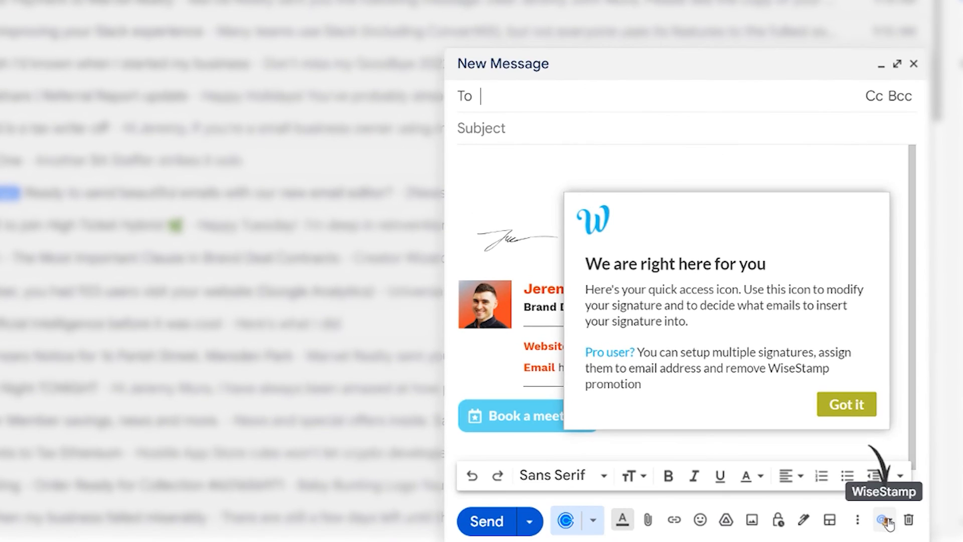
click(883, 520)
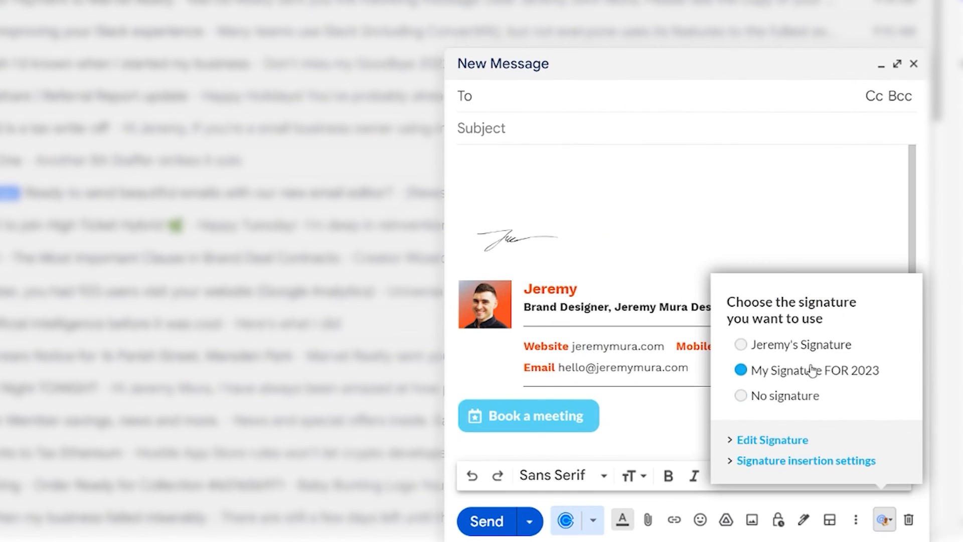
click(615, 212)
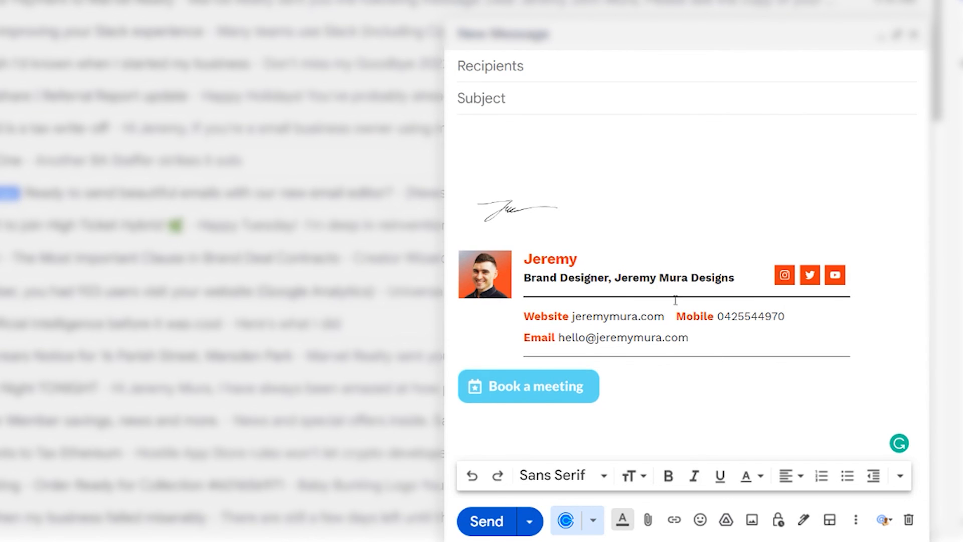
click(527, 142)
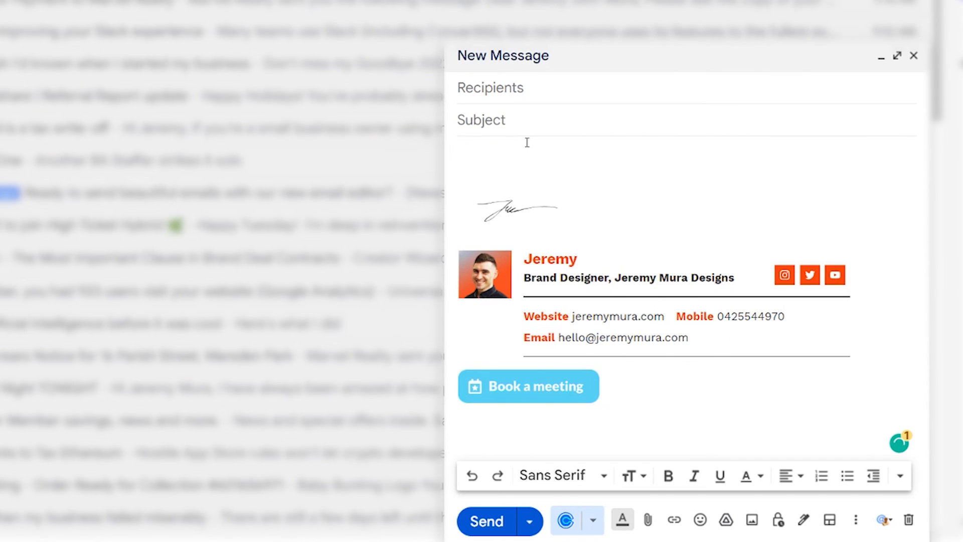
text(Hey Client,)
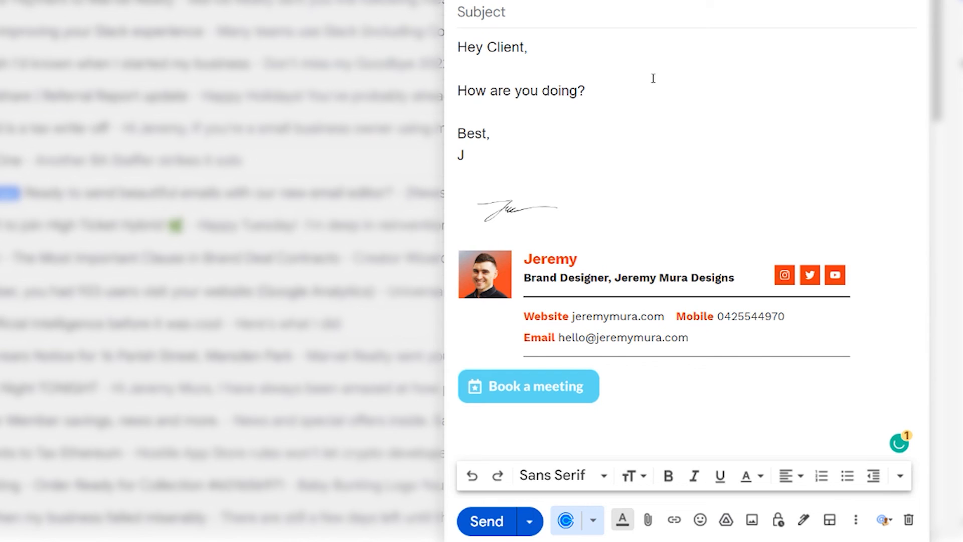
- Check the signature's links in the draft, including the Instagram link
click(601, 6)
drag(596, 106, 582, 264)
click(604, 276)
click(752, 315)
click(784, 272)
click(813, 241)
click(642, 217)
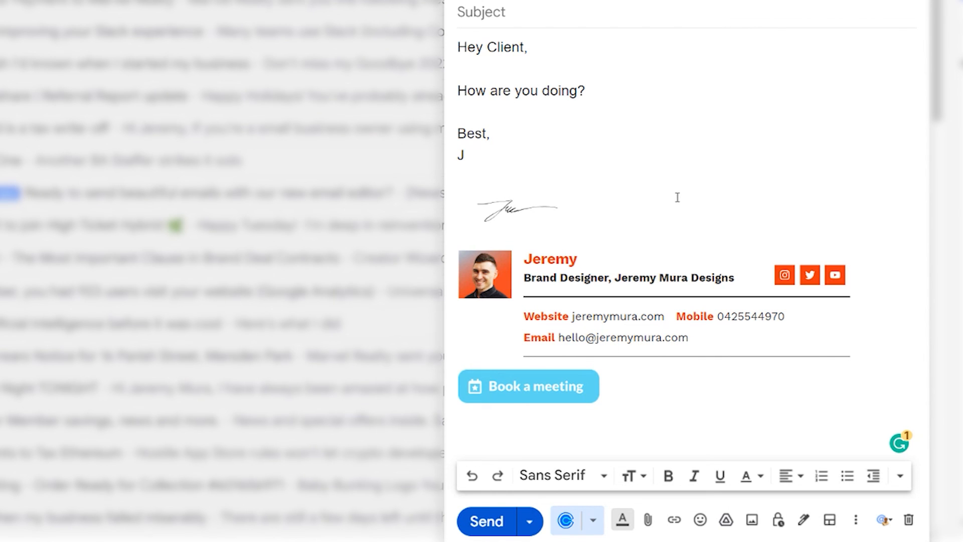